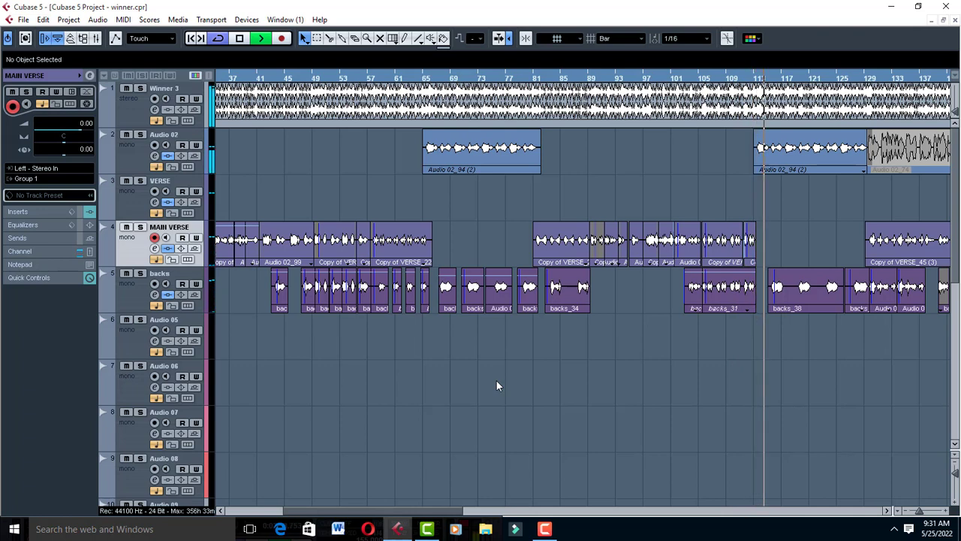
- Stop playback and insert the Compressor dynamics effect in the first insert slot of the Stereo In channel
key("space")
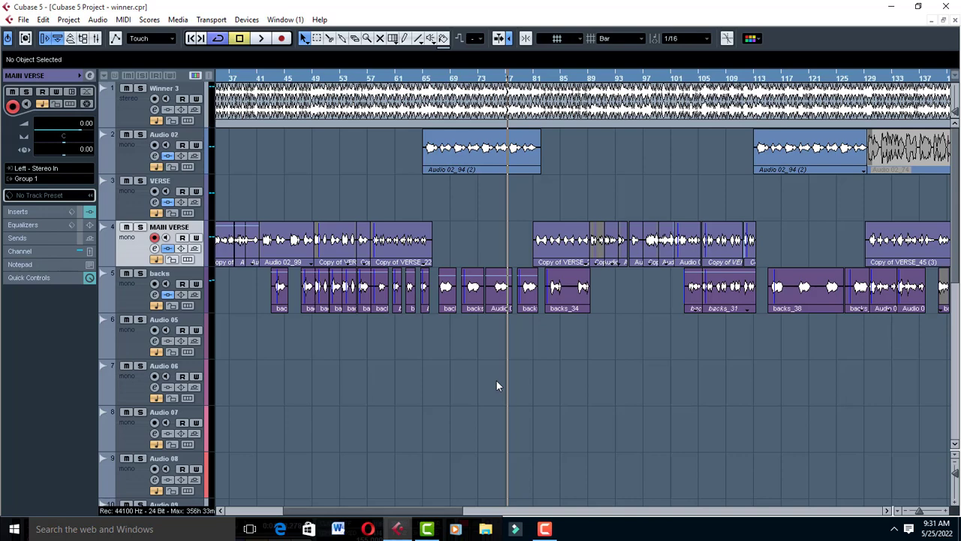
scroll(407, 373, "down", 6)
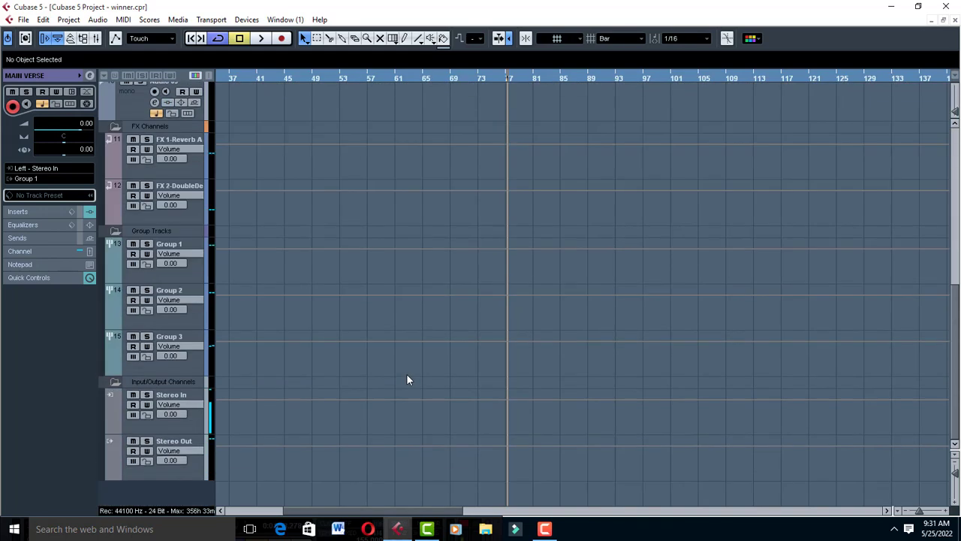
left_click(194, 421)
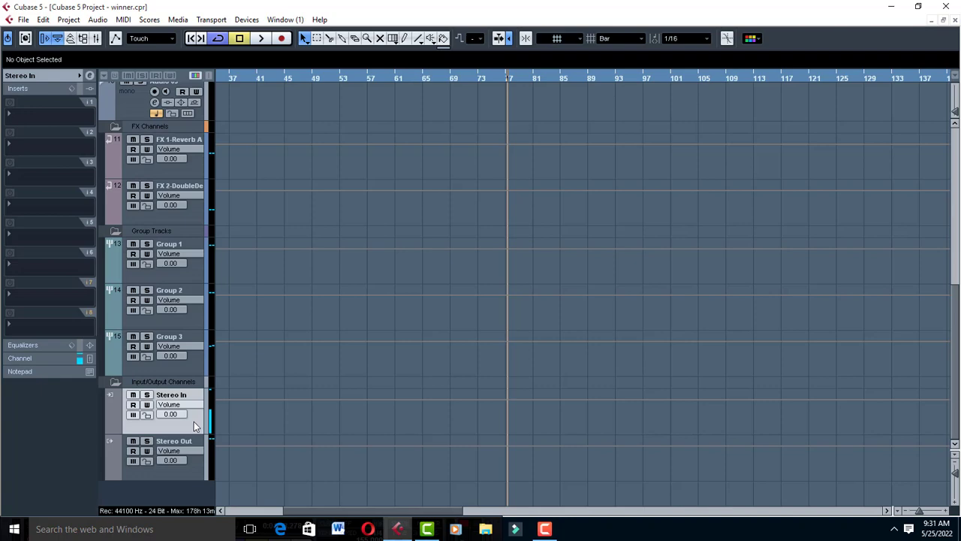
left_click(19, 193)
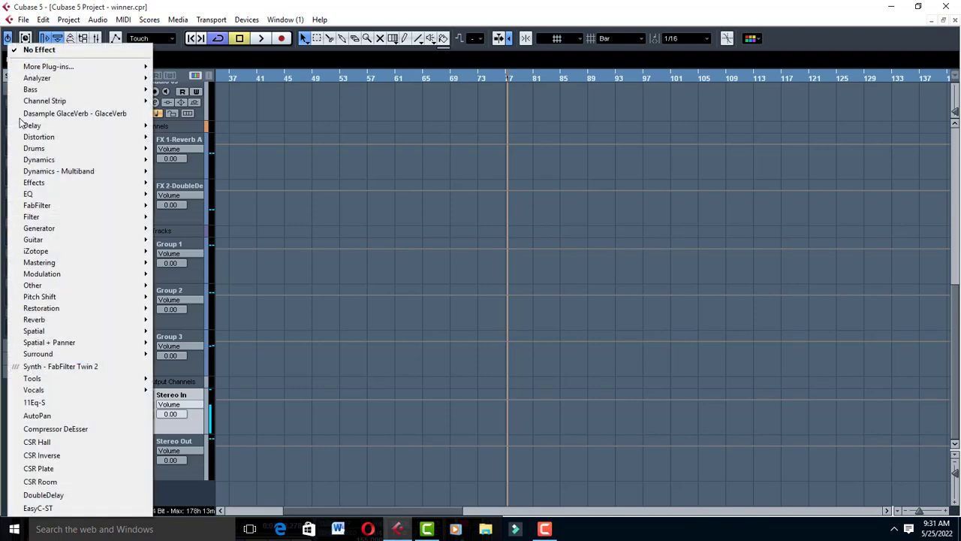
mouse_move(51, 165)
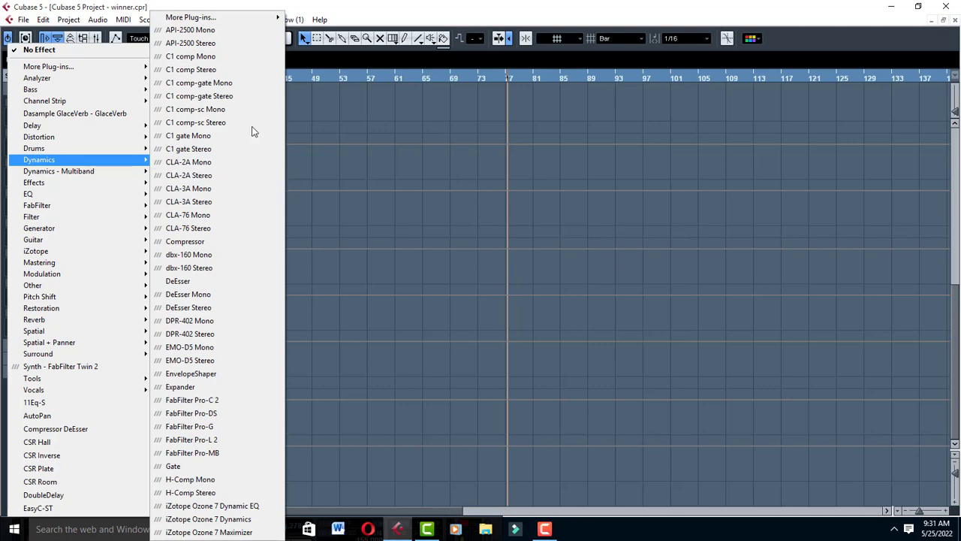
mouse_move(222, 18)
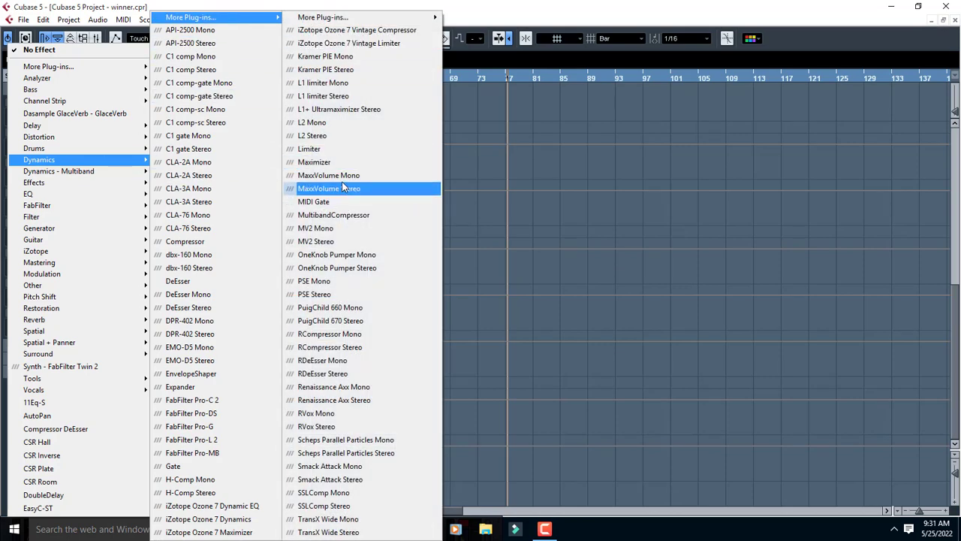
left_click(218, 240)
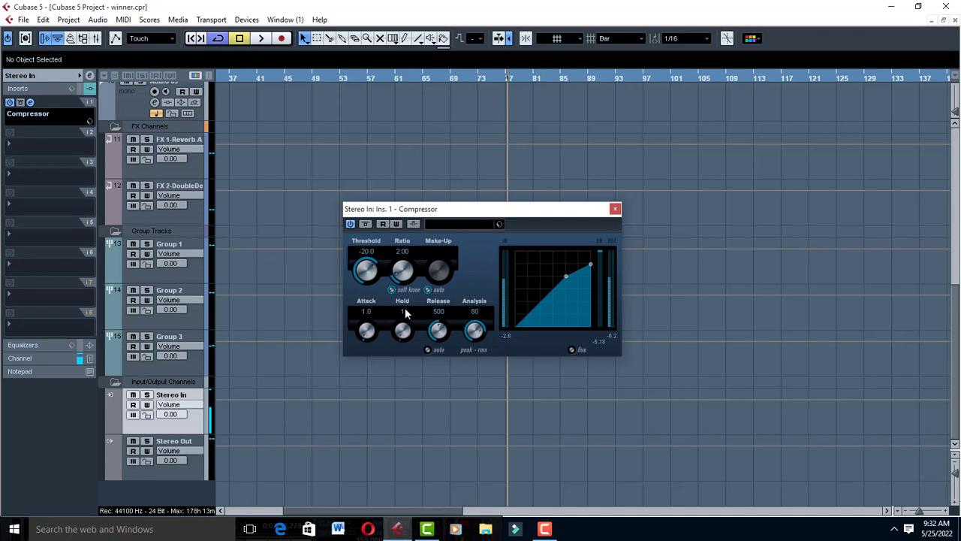
- Turn the Stereo In Compressor's Hold down to 1 and close the effect window
left_click_drag(403, 330, 399, 371)
left_click(614, 210)
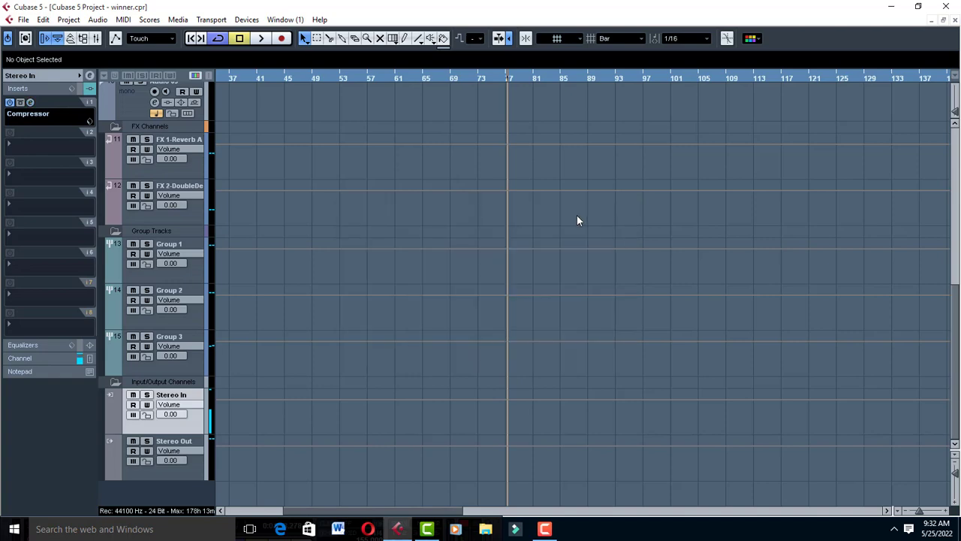
scroll(400, 219, "up", 10)
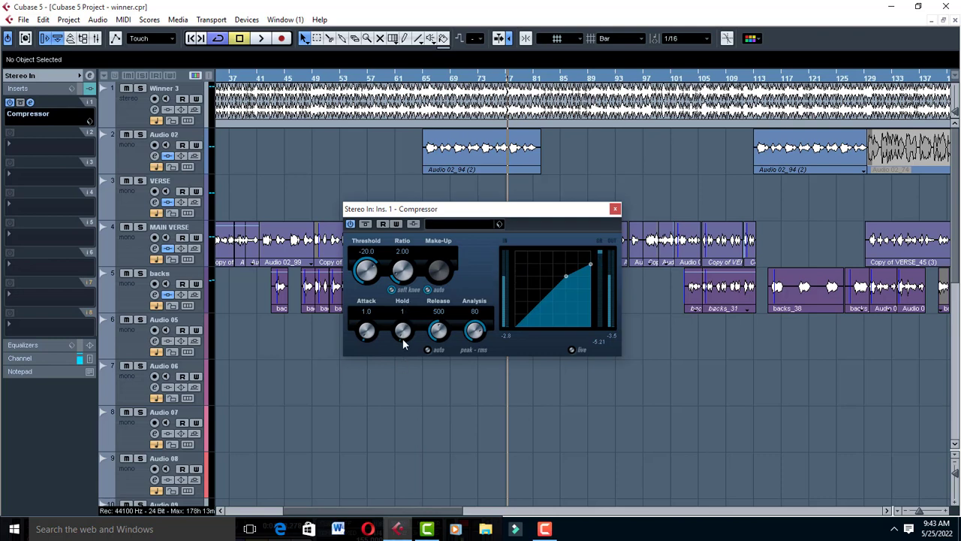
left_click_drag(405, 309, 408, 365)
left_click(615, 209)
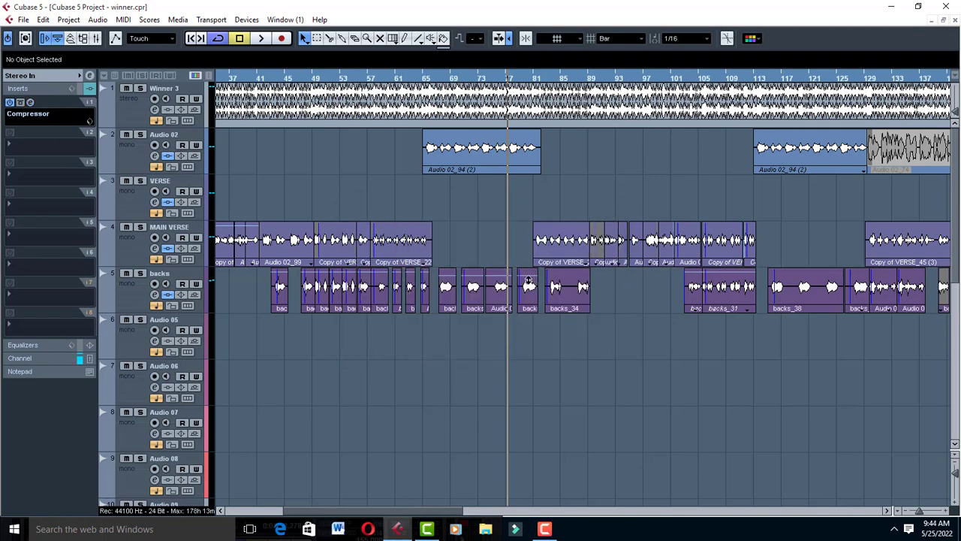
- Open Auto-Tune 8.1 on the Audio 02 track, set Humanize to 0 and close the plug-in
left_click(135, 151)
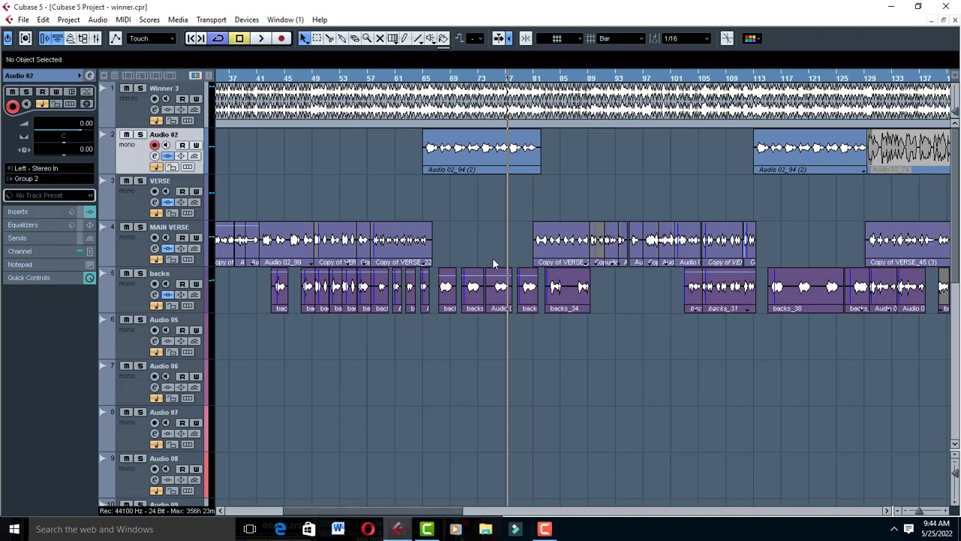
left_click(30, 214)
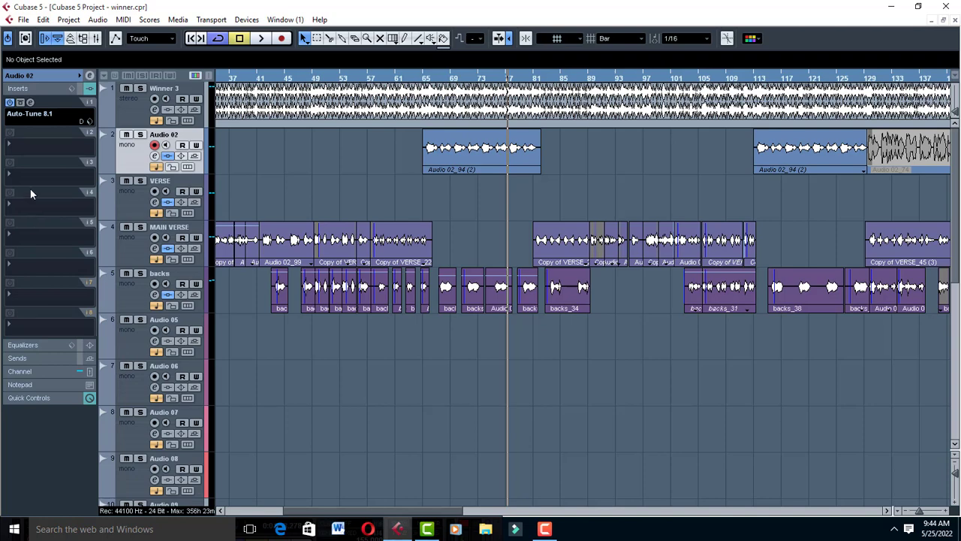
left_click(30, 103)
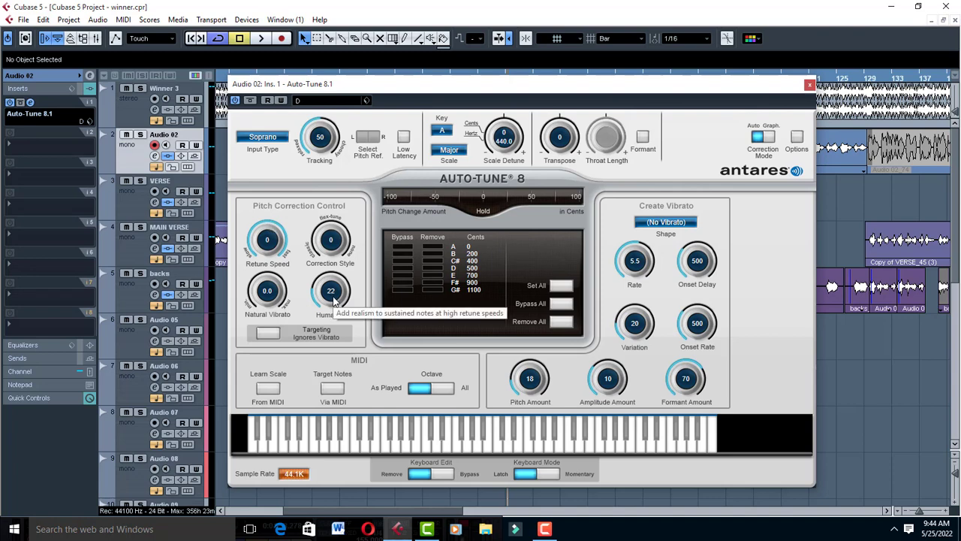
left_click_drag(335, 301, 337, 356)
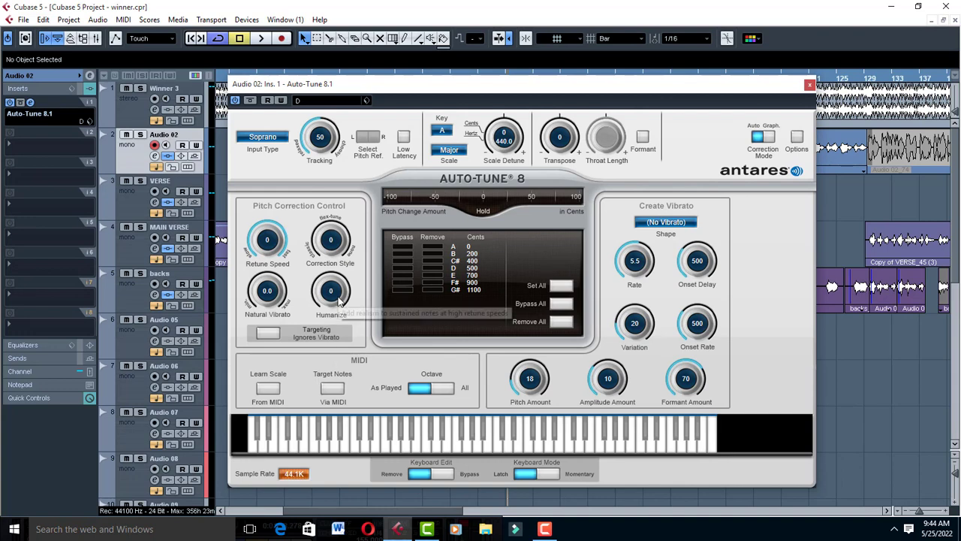
left_click_drag(339, 301, 334, 330)
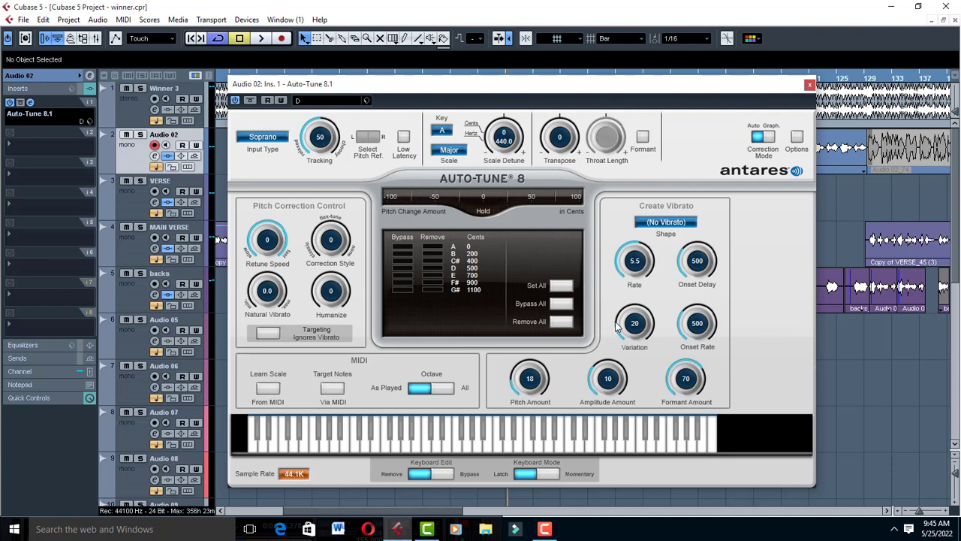
left_click(810, 86)
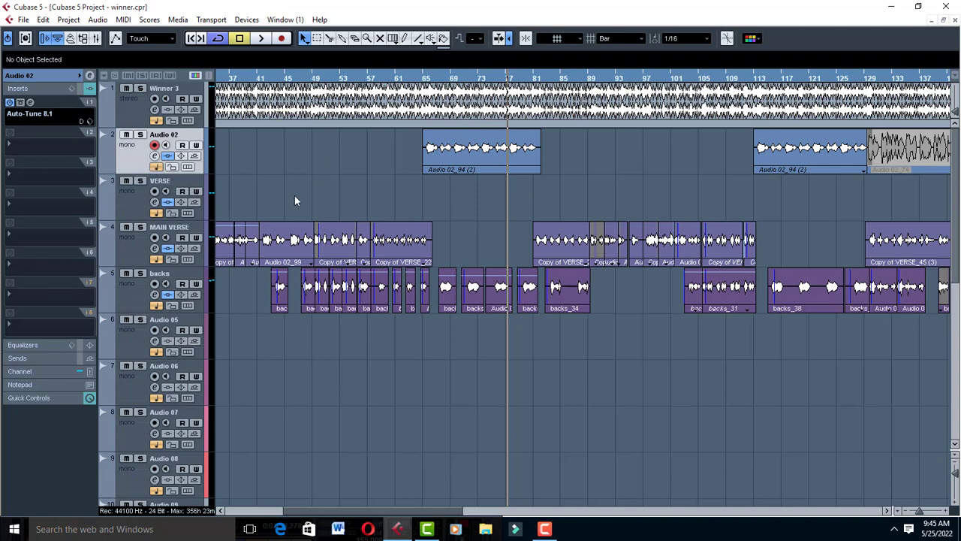
- Examine the track list and the insert effects on the FX 1-Reverb A and FX 2-DoubleDelay channels
scroll(233, 328, "down", 10)
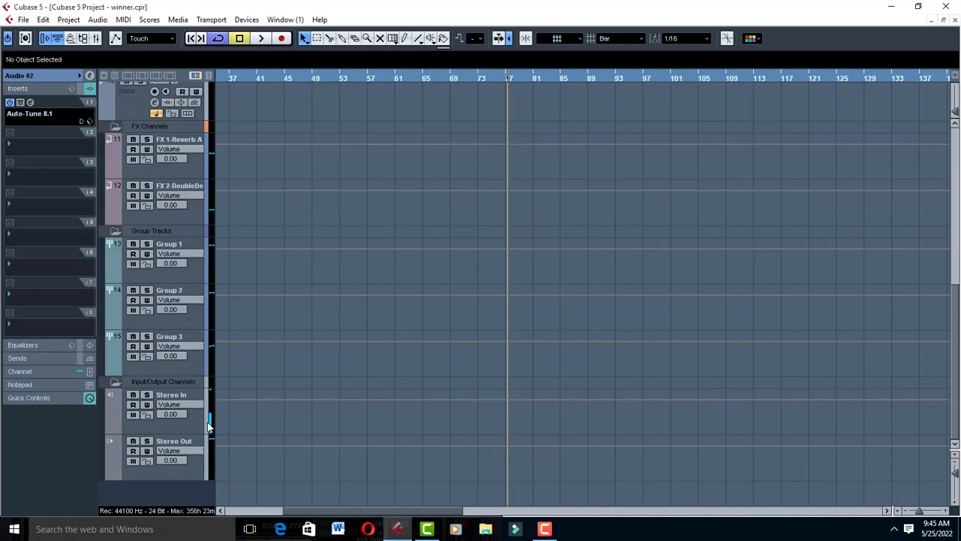
scroll(244, 374, "up", 2)
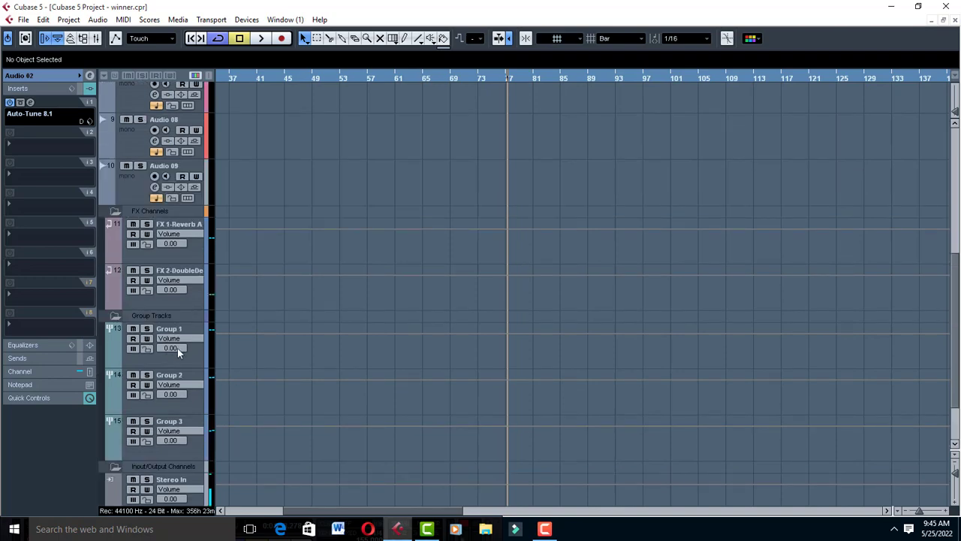
scroll(254, 412, "up", 8)
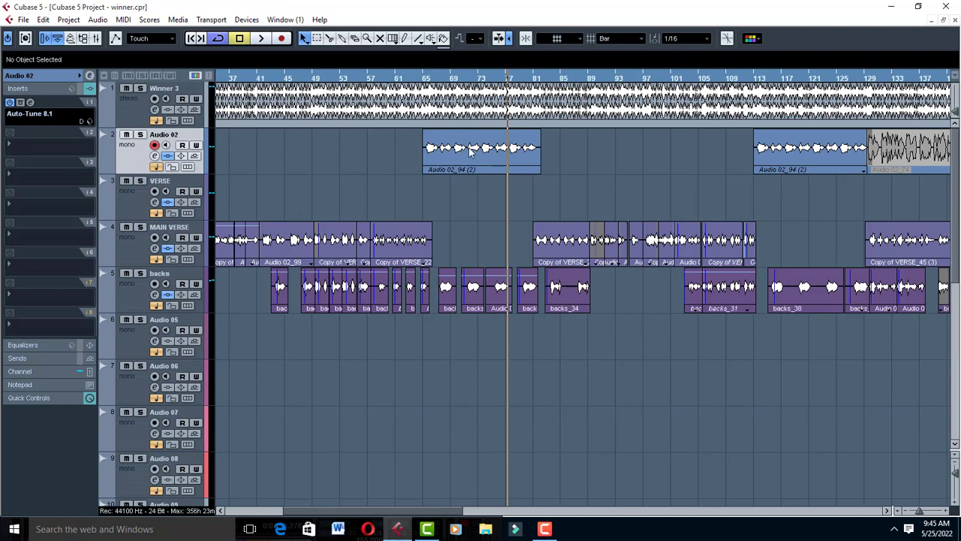
scroll(336, 313, "down", 5)
scroll(328, 343, "up", 5)
scroll(240, 293, "down", 7)
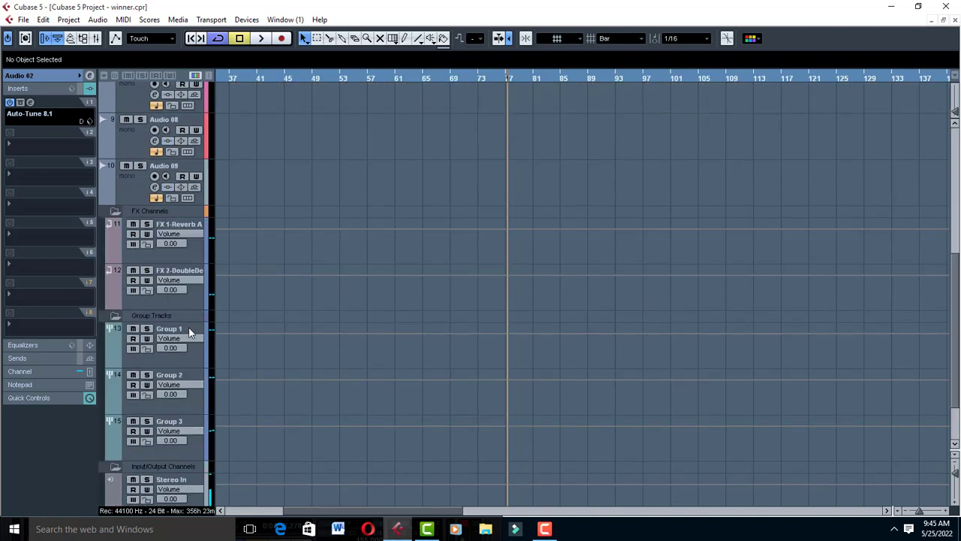
left_click(192, 259)
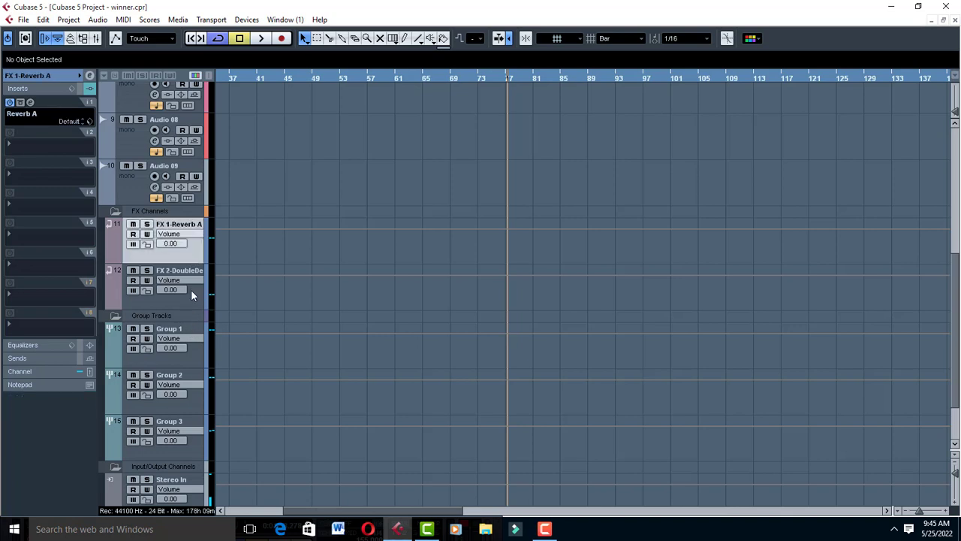
left_click(191, 295)
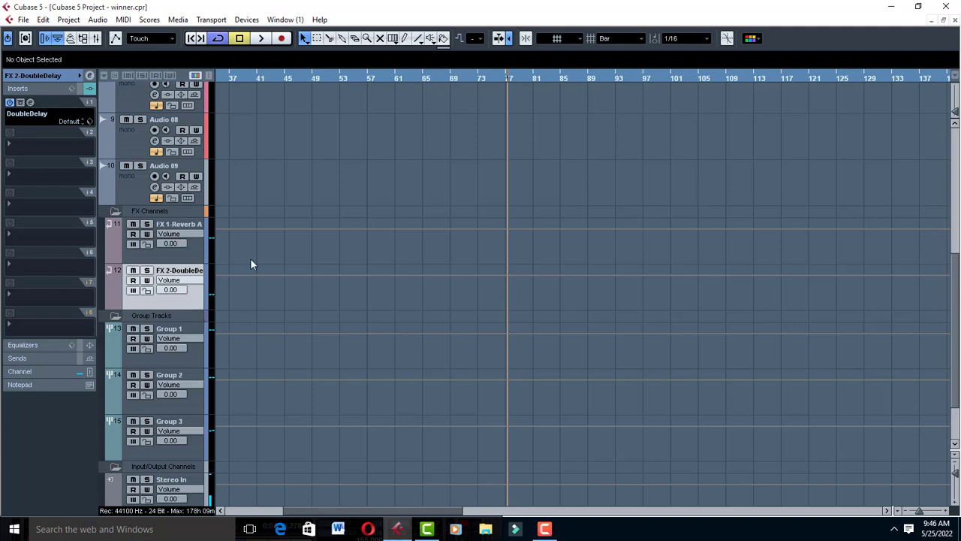
- Open the FabFilter Pro-Q 3 insert on Group 1 and briefly play the project while inspecting its EQ bands
left_click(188, 329)
scroll(268, 326, "up", 8)
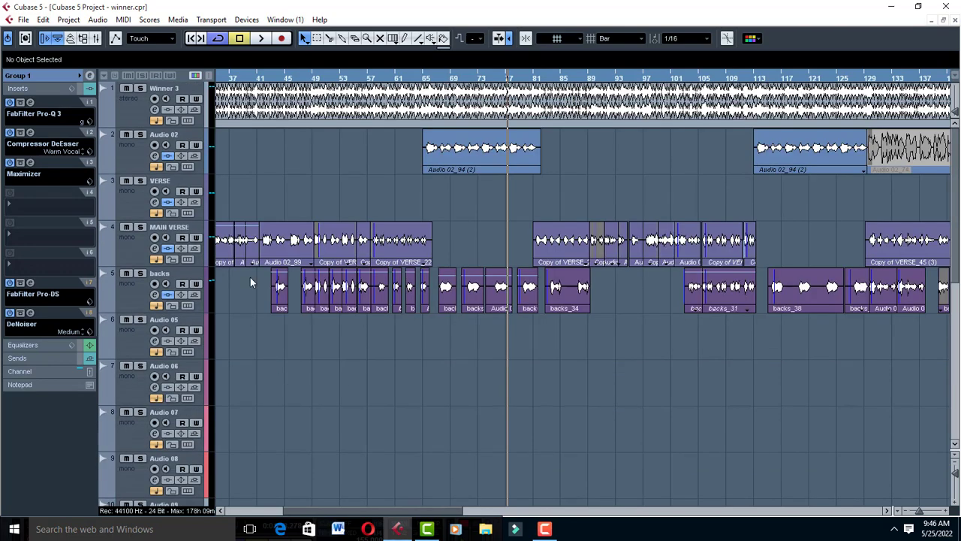
left_click(30, 103)
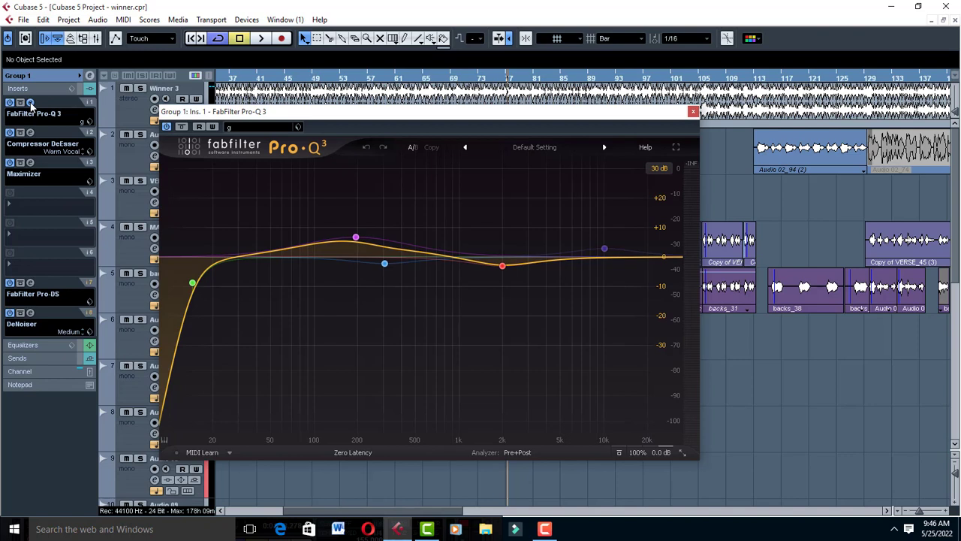
mouse_move(392, 248)
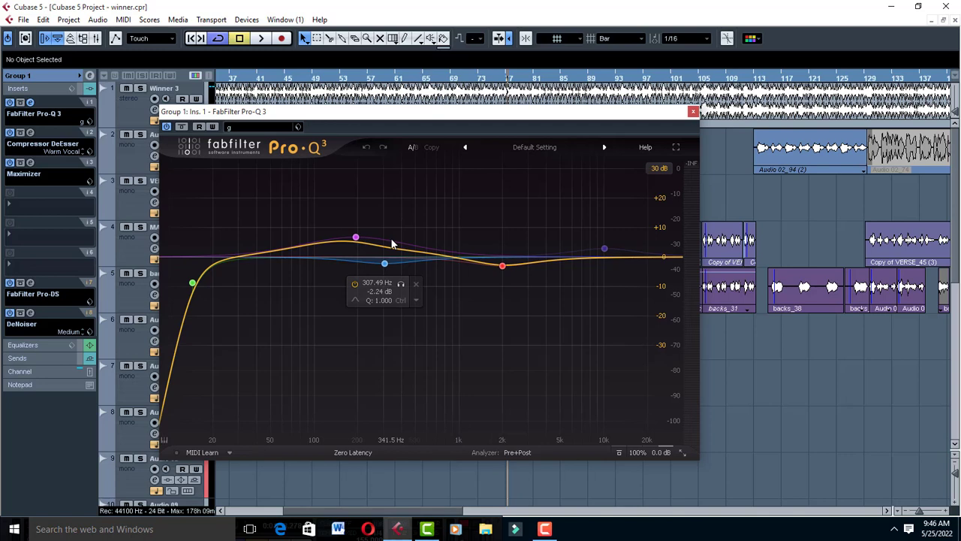
key("space")
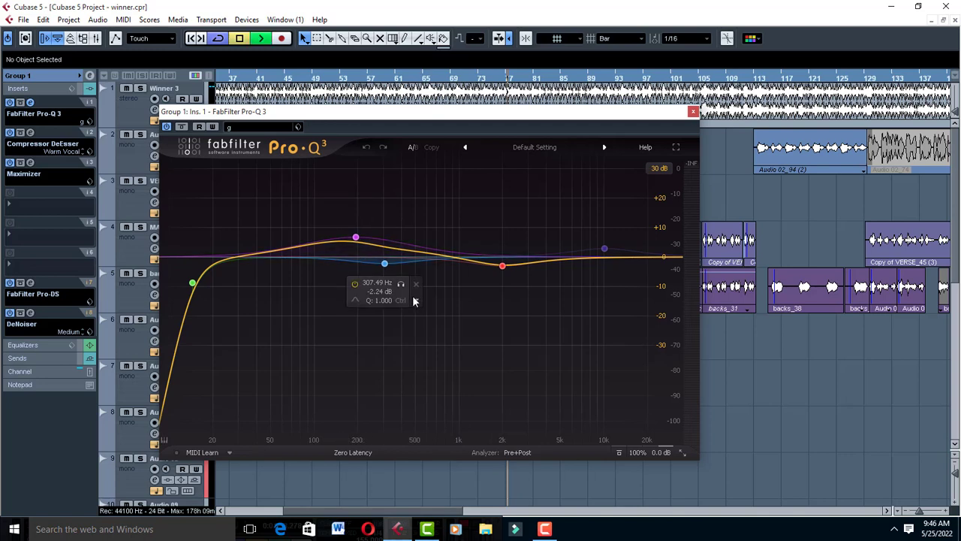
mouse_move(354, 300)
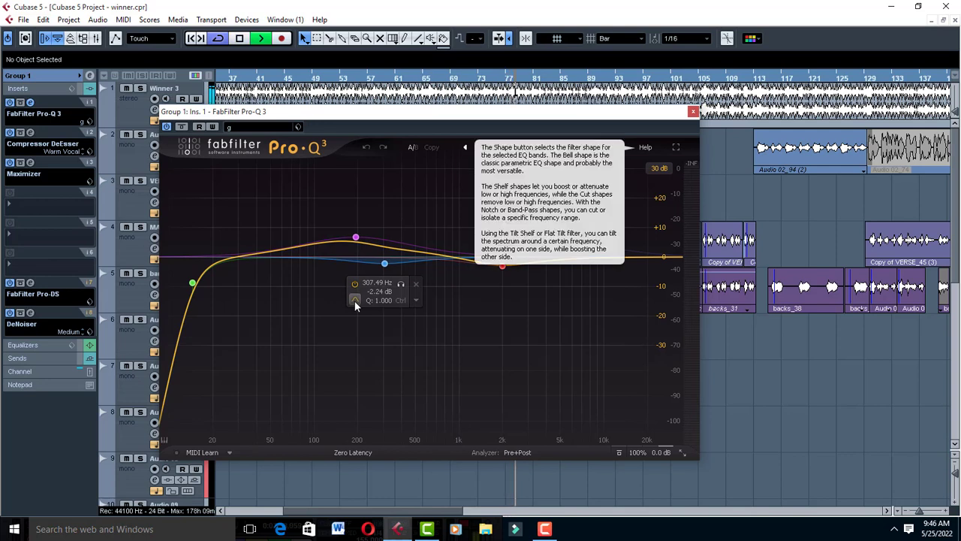
key("space")
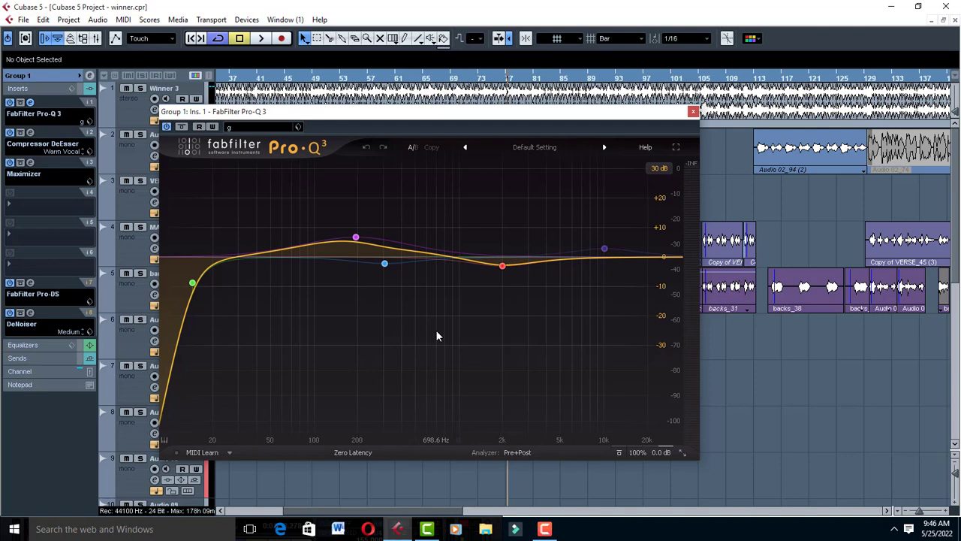
- Examine the low-cut and low-mid bands of the Group 1 EQ curve, playing the vocals through the analyzer
mouse_move(193, 279)
mouse_move(356, 239)
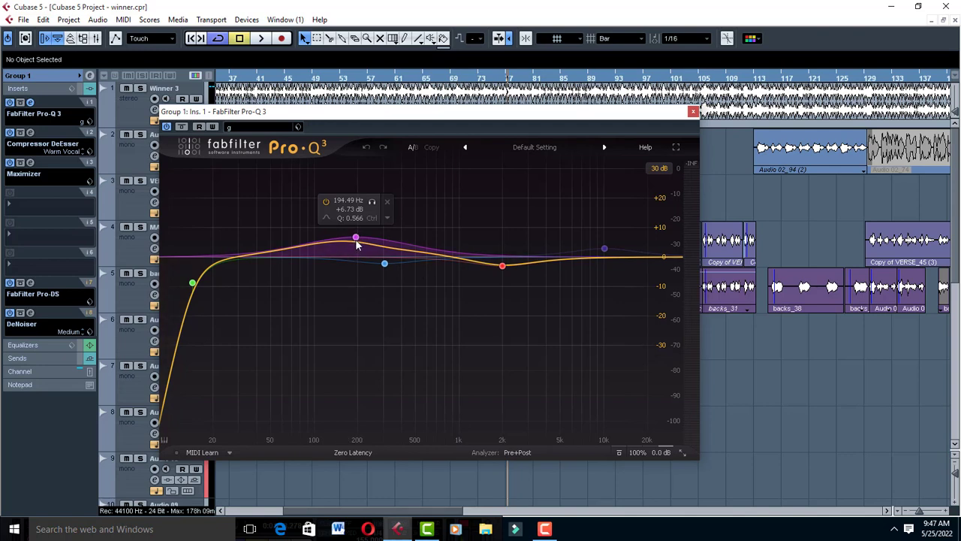
mouse_move(374, 258)
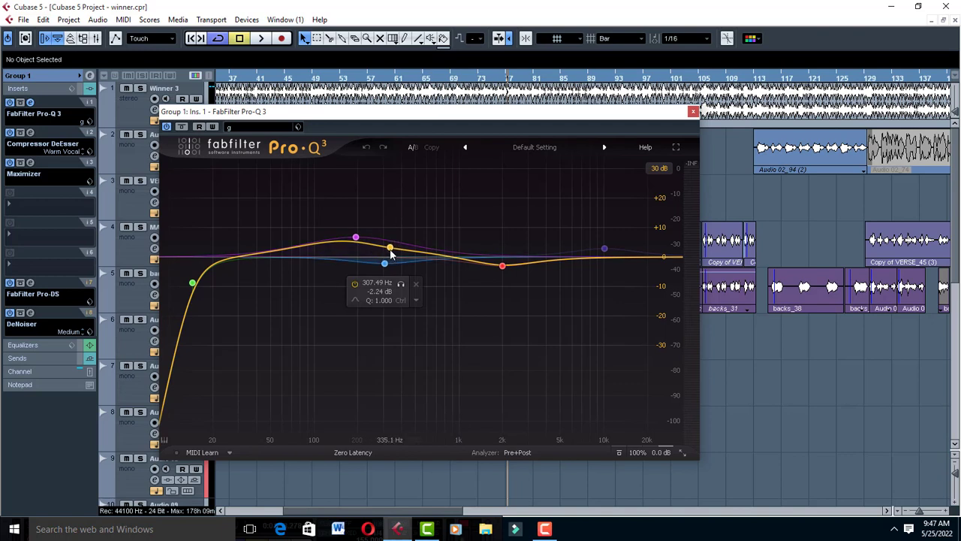
key("space")
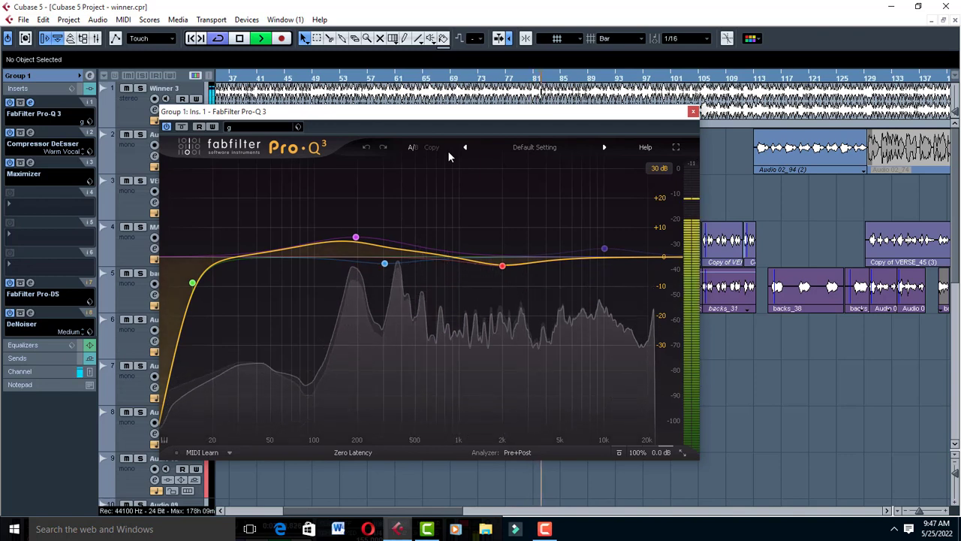
key("space")
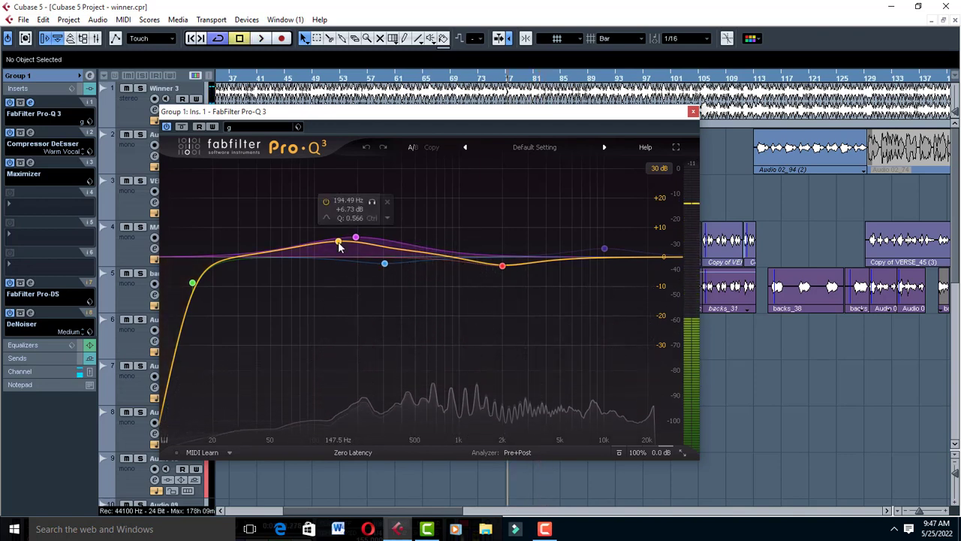
- Inspect the remaining Pro-Q 3 bands and audition the 1995.8 Hz band on its own
mouse_move(339, 246)
left_mouse_down()
mouse_move(362, 247)
mouse_move(341, 250)
left_mouse_up()
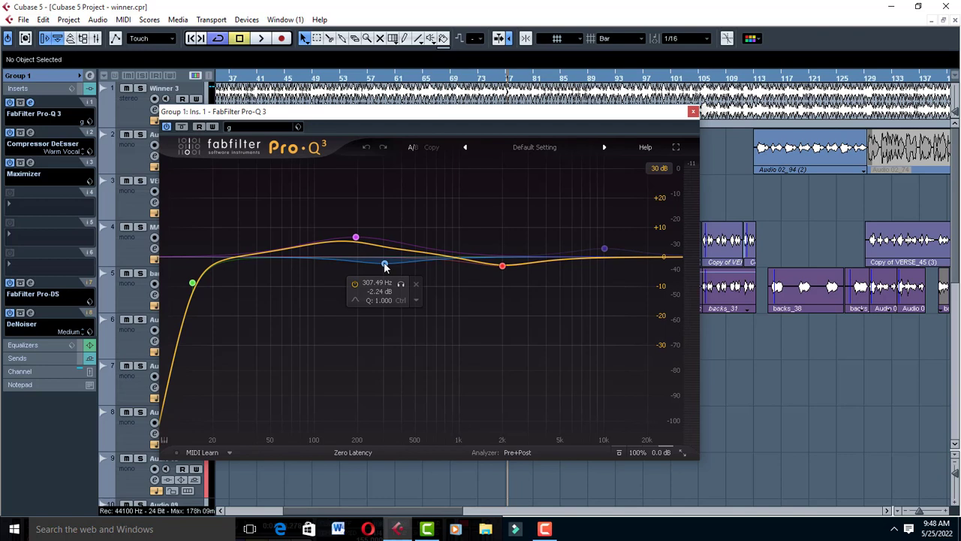
mouse_move(505, 267)
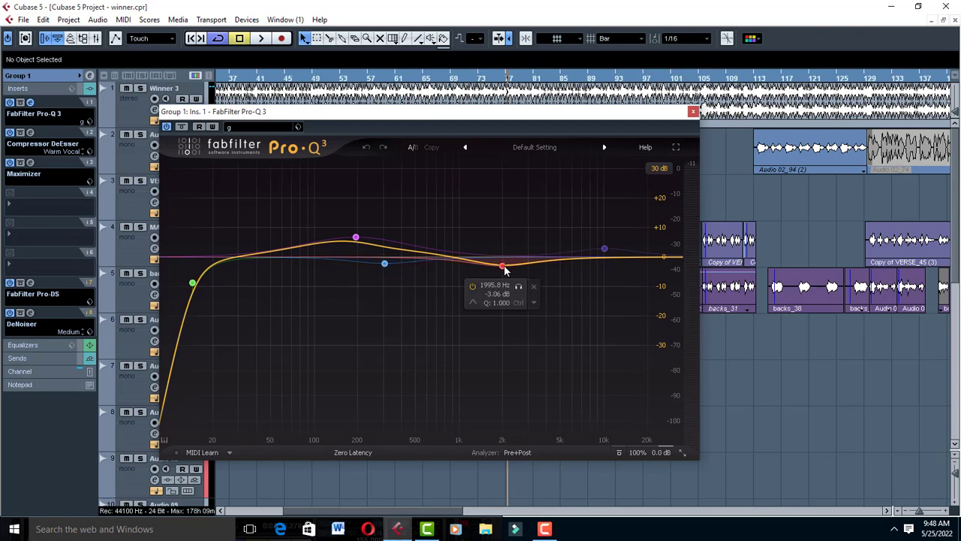
left_click(519, 287)
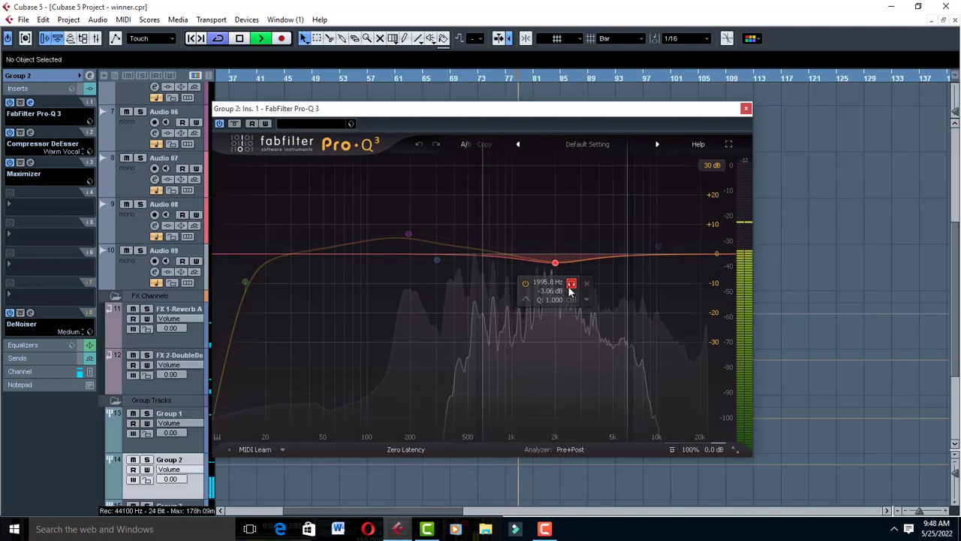
- End the solo of the 1995.8 Hz band on Group 2's EQ and audition the 304.57 Hz band on its own
left_click(571, 284)
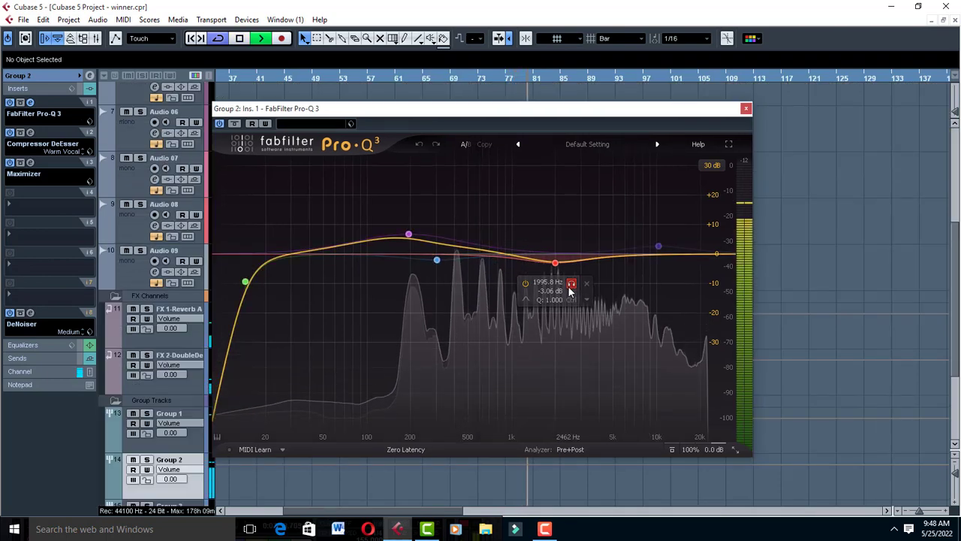
key("space")
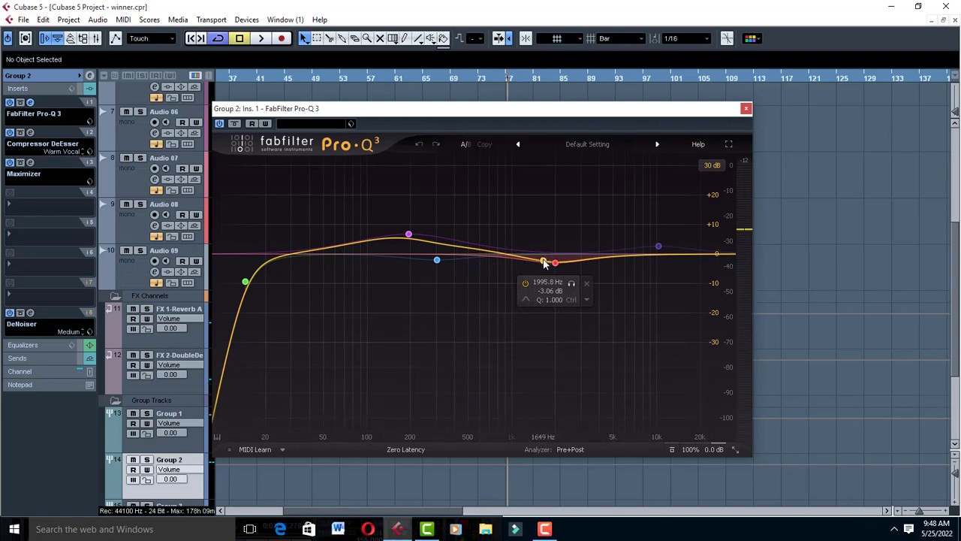
left_click_drag(538, 262, 438, 260)
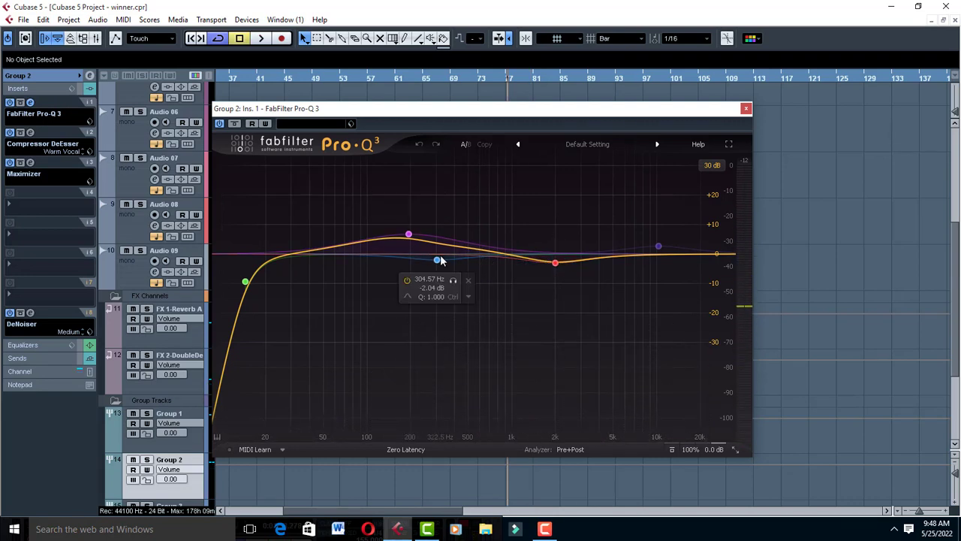
left_click(452, 282)
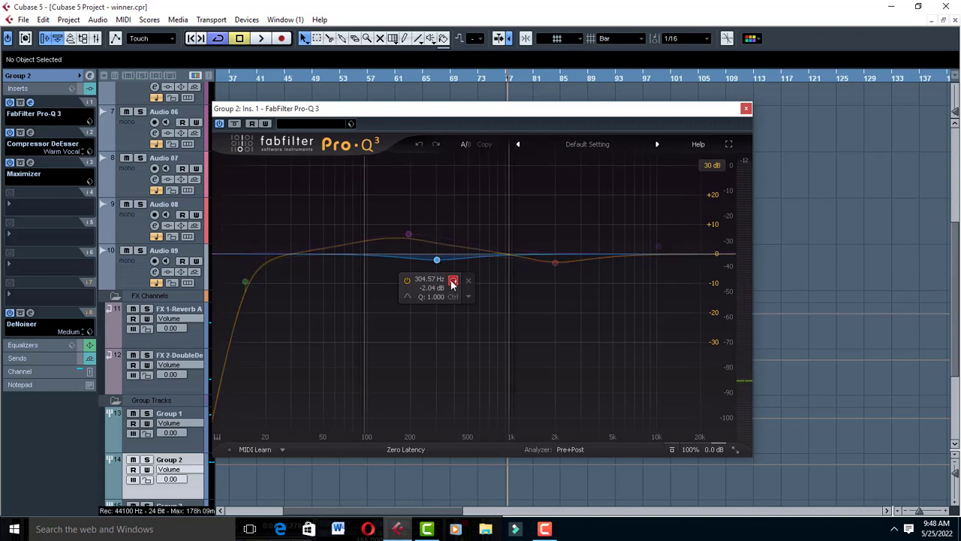
key("space")
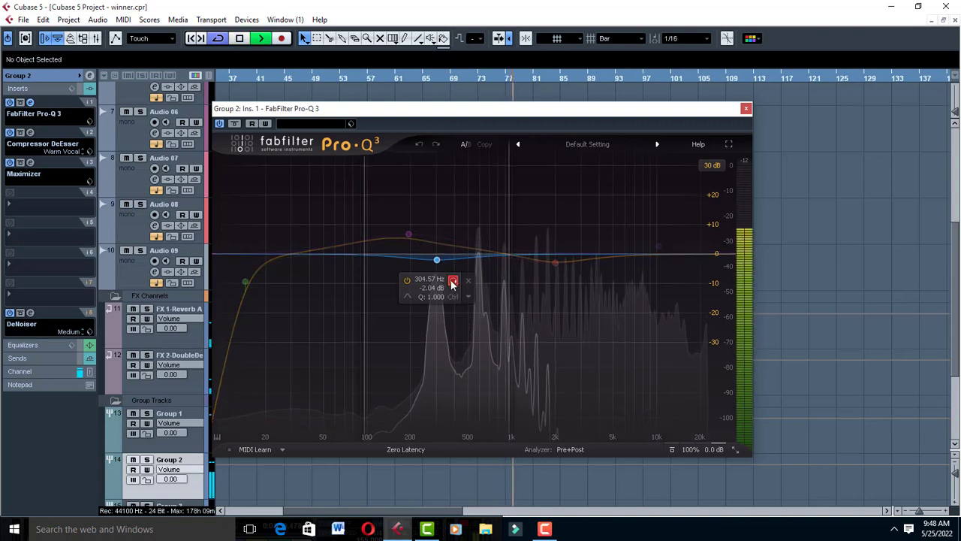
key("space")
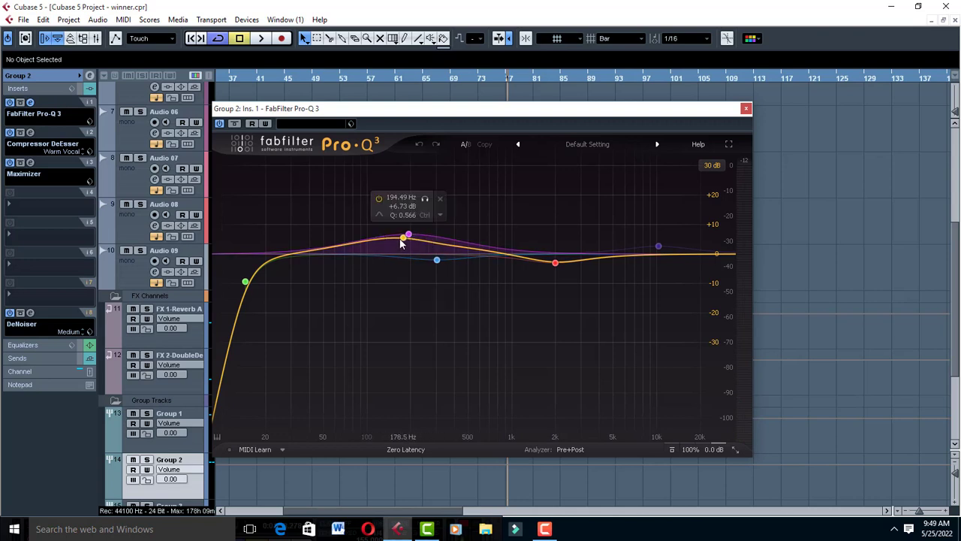
- Audition the 194.49 Hz boost band of Group 2's EQ on its own, and stop playback
left_click(425, 200)
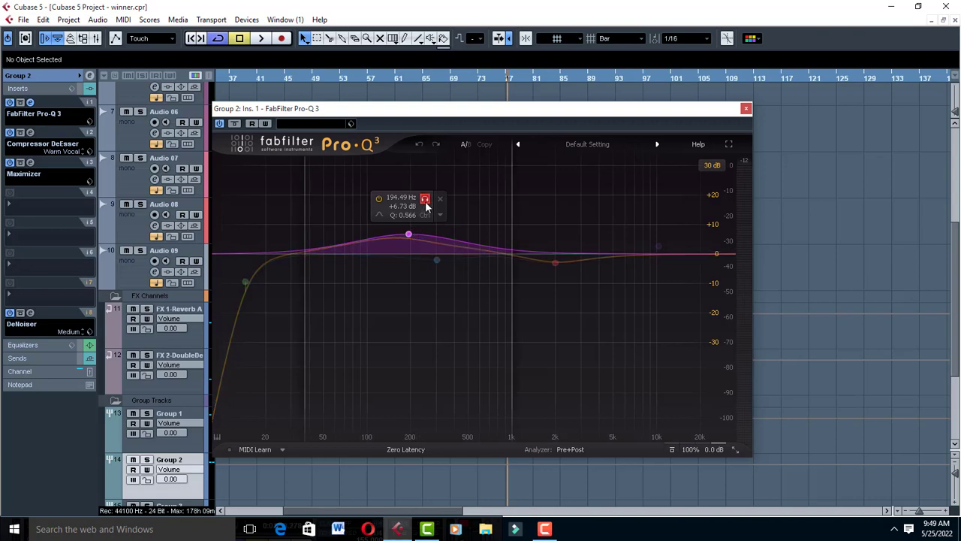
key("space")
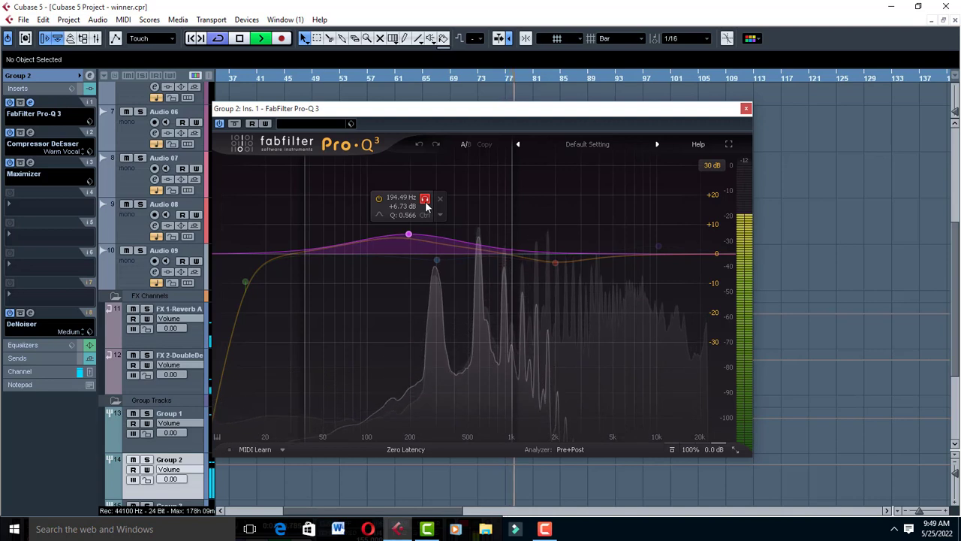
left_click(425, 200)
key("space")
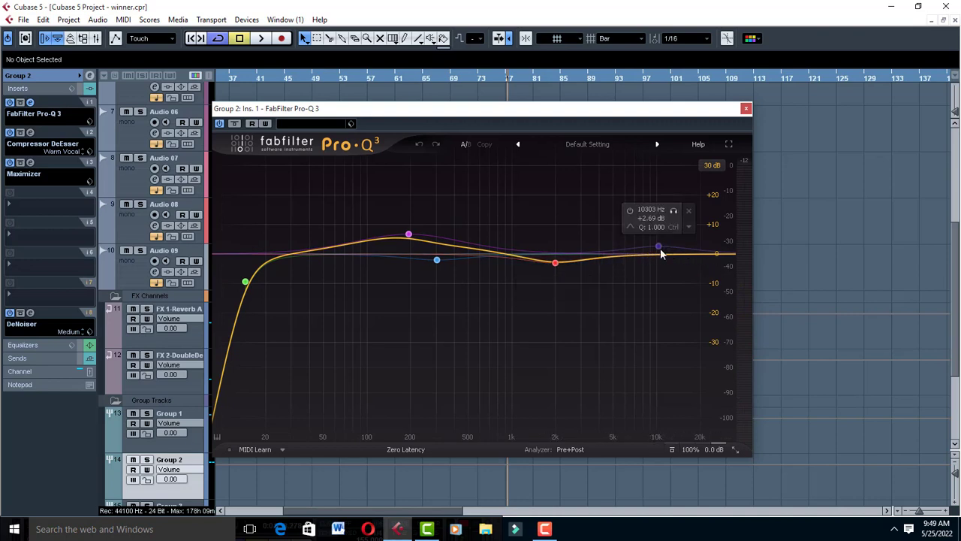
- Delete the inactive 10303 Hz band from Group 2's Pro-Q 3 curve and close the plug-in
left_click(689, 211)
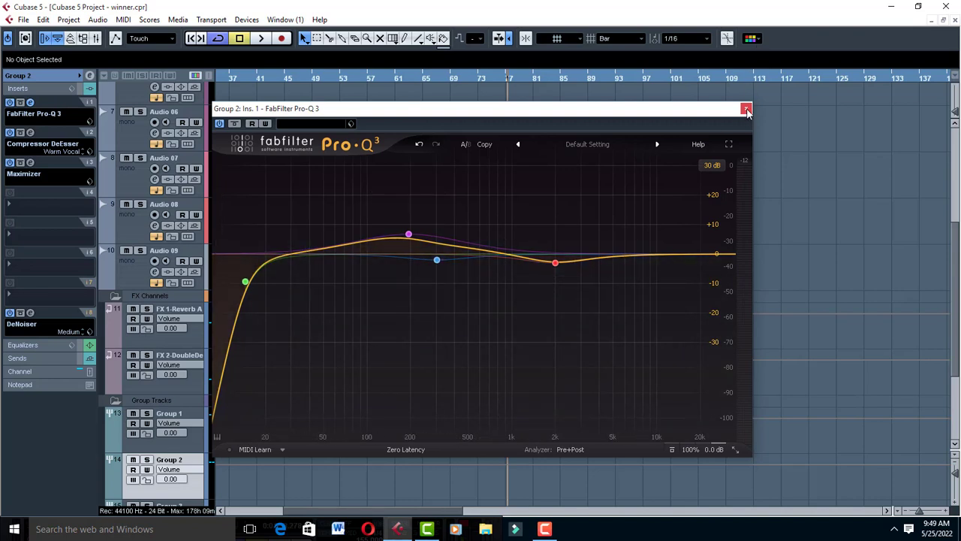
left_click(747, 110)
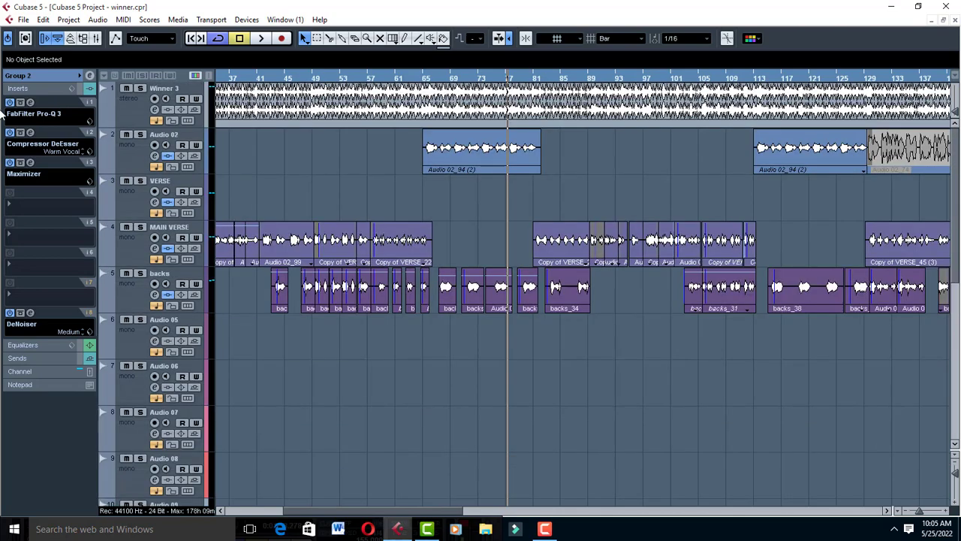
- Open the Compressor DeEsser insert on Group 2, watch its gain reduction during playback, and close it
left_click(32, 133)
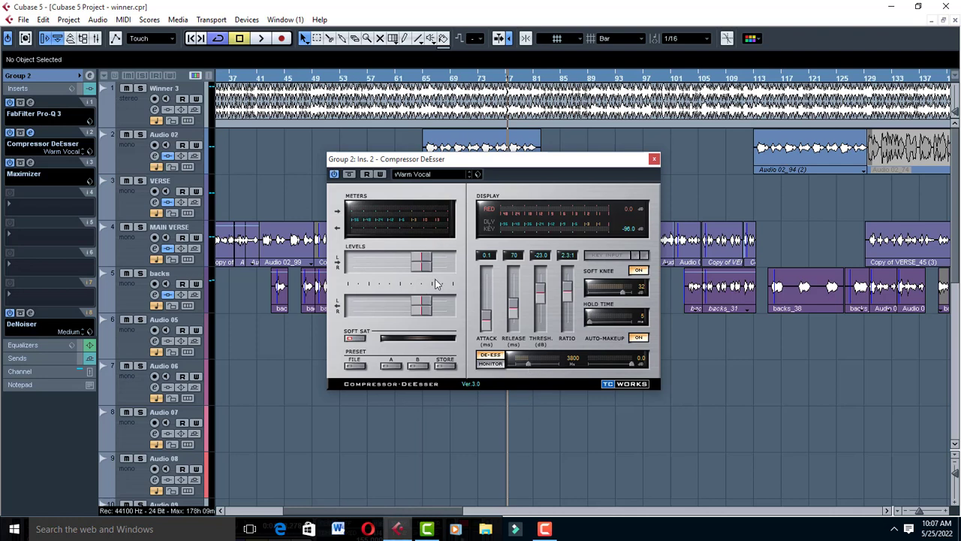
key("space")
key("space")
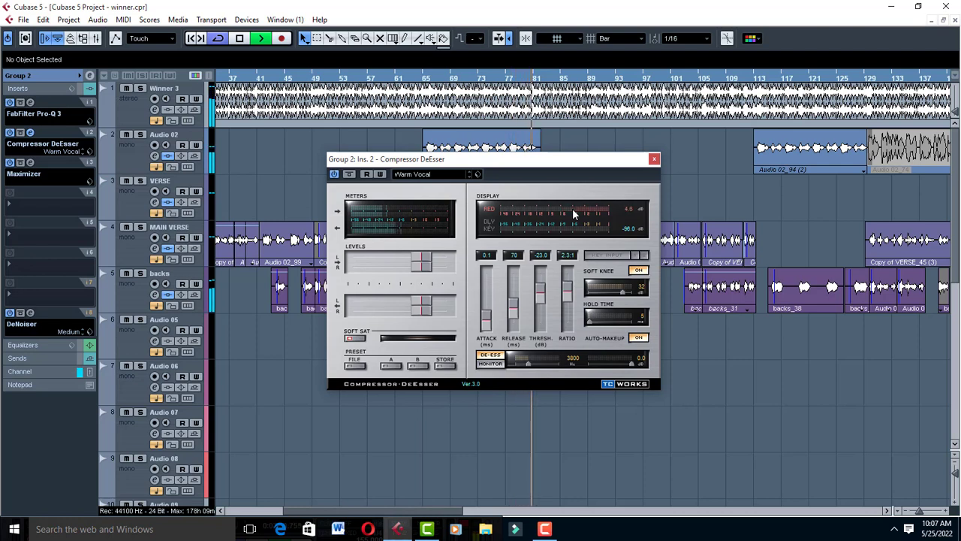
key("space")
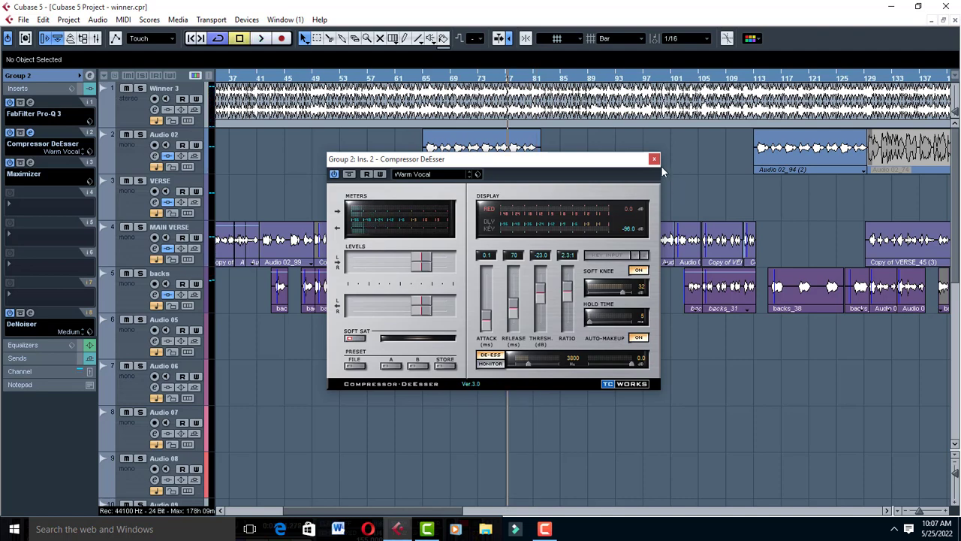
left_click(654, 159)
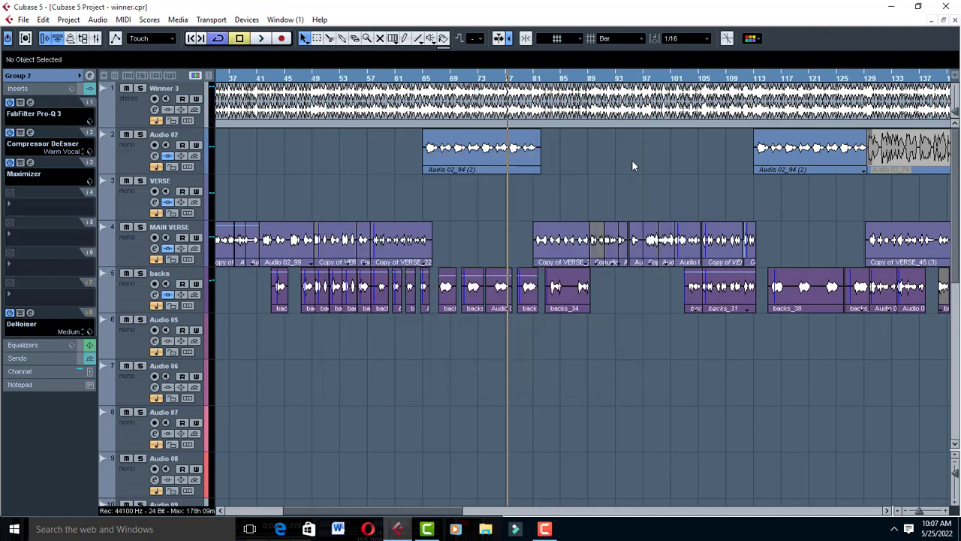
- Open the Maximizer insert on Group 2, examine its output and optimize settings during playback, and close it
left_click(30, 162)
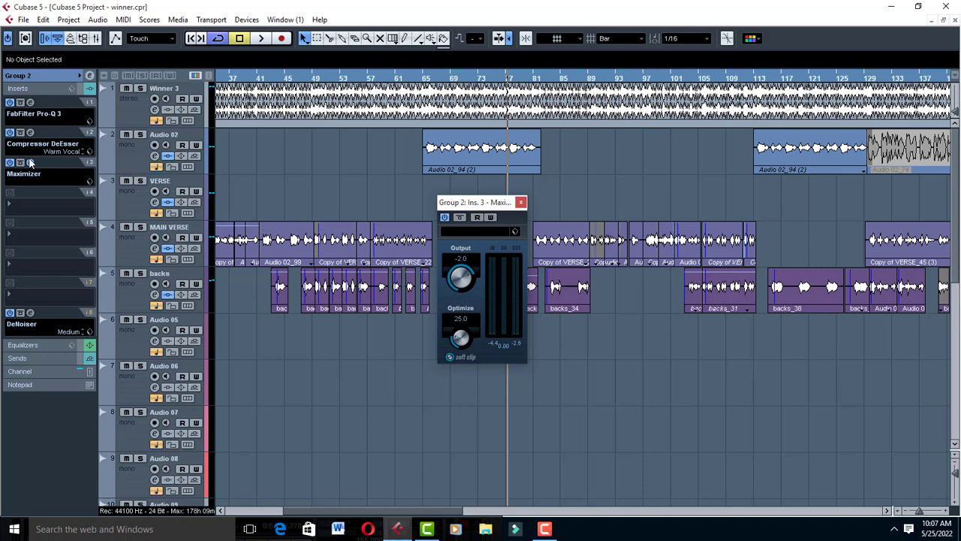
key("space")
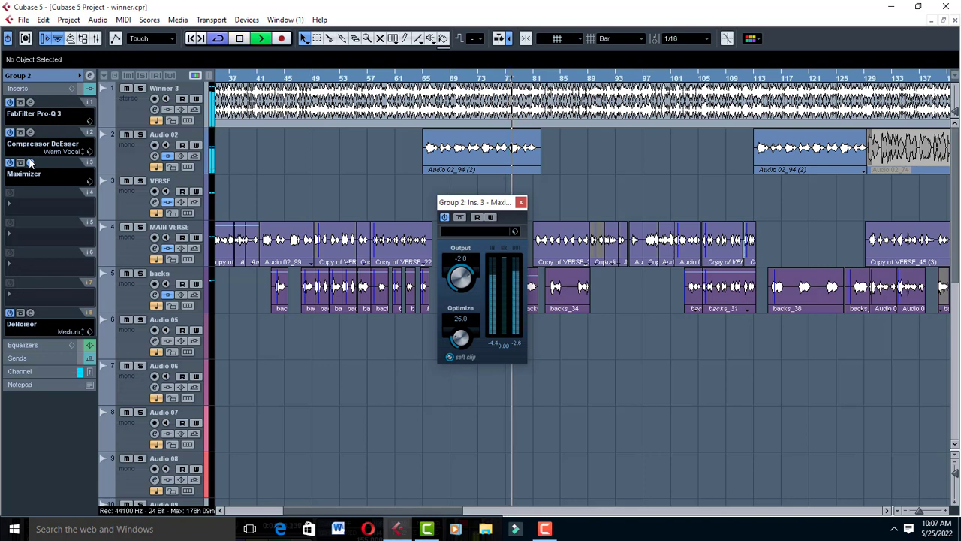
key("space")
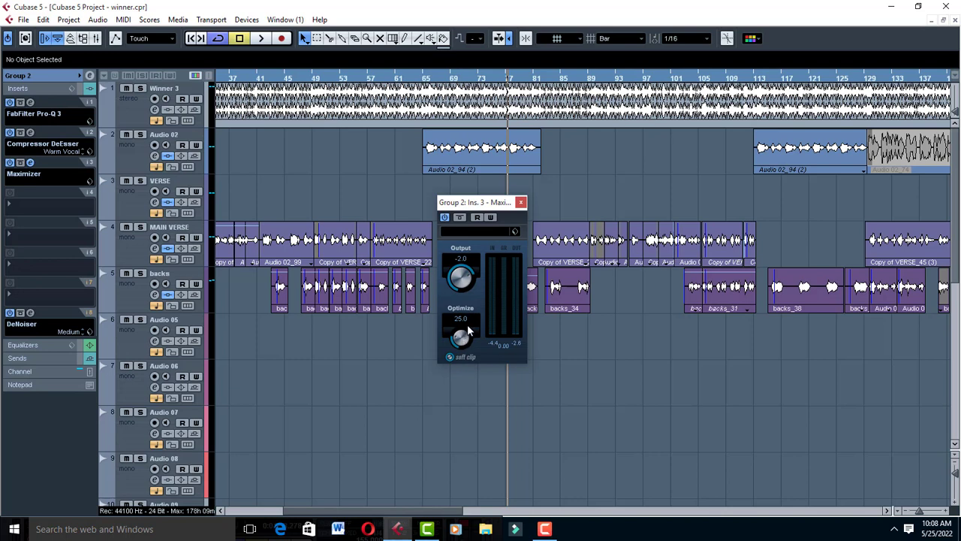
key("space")
left_click(520, 202)
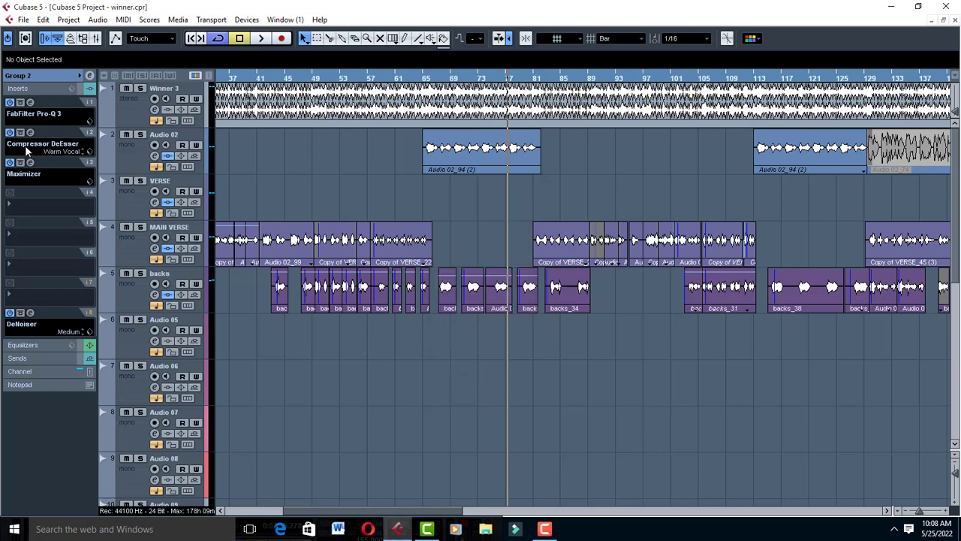
- Inspect the DeNoiser insert on Group 2, close it, and play the project briefly with the full insert chain
left_click(31, 313)
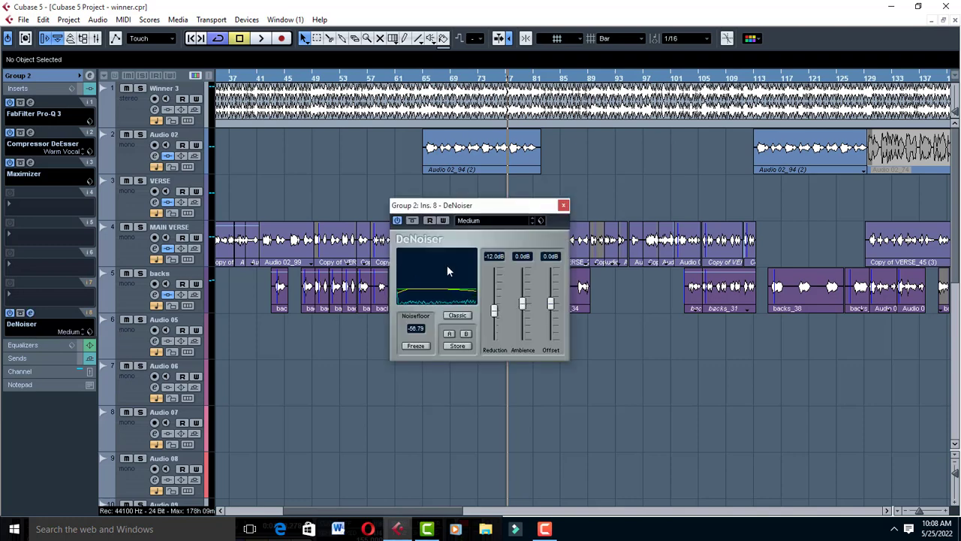
left_click(563, 205)
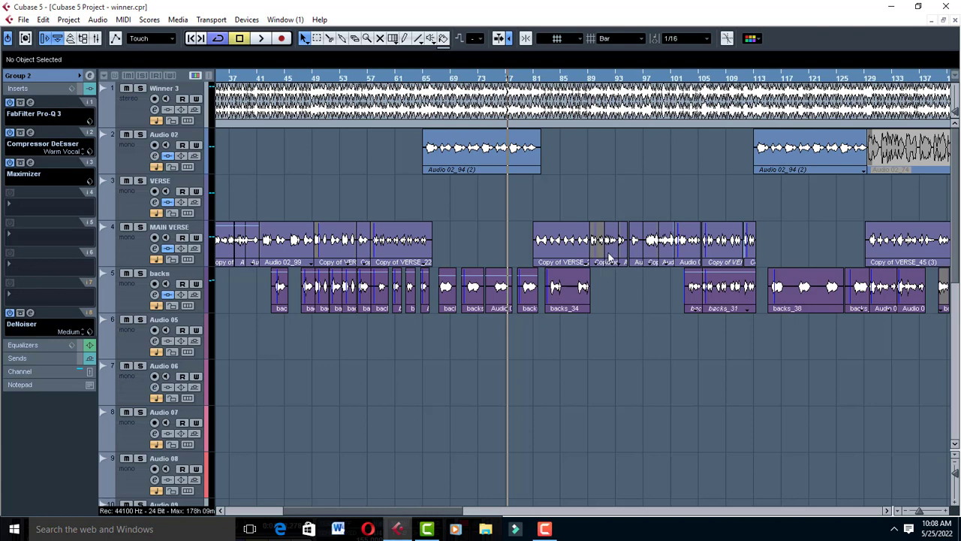
key("space")
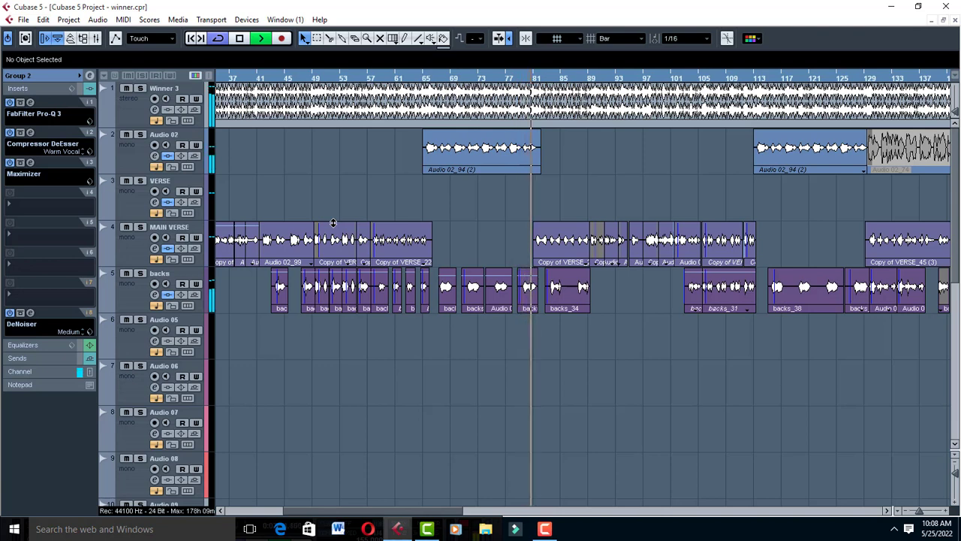
key("space")
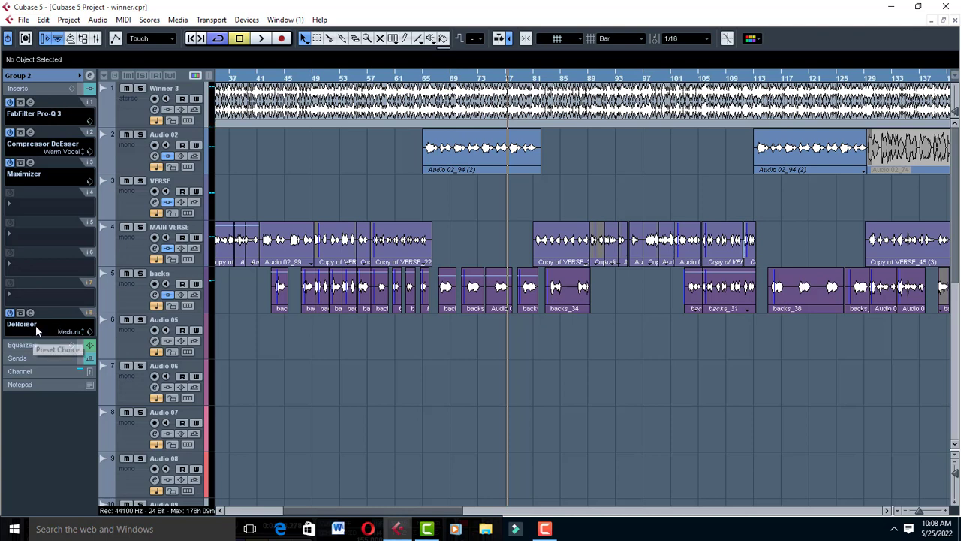
- Bypass Auto-Tune 8.1 on the Audio 02 track, listen to the vocals without it, and reactivate it
left_click(10, 102)
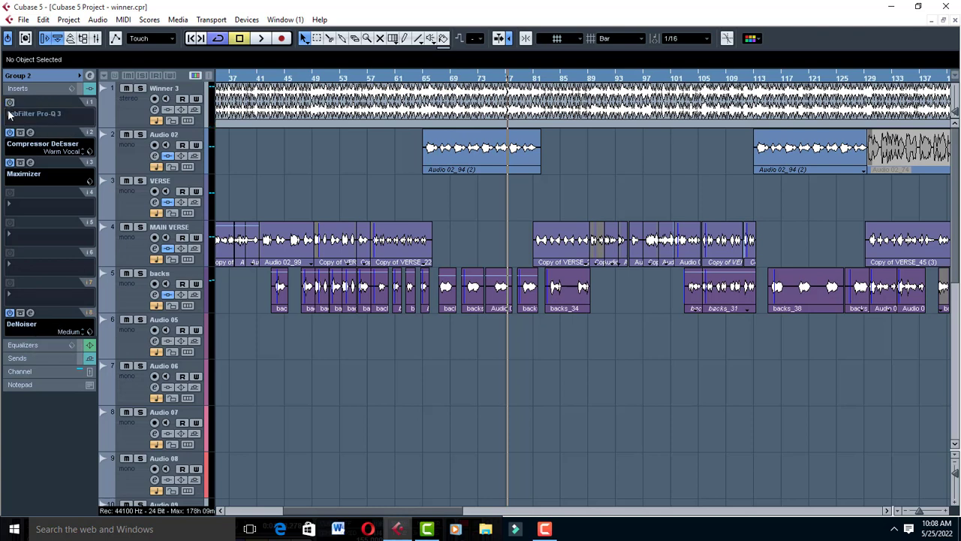
left_click(140, 159)
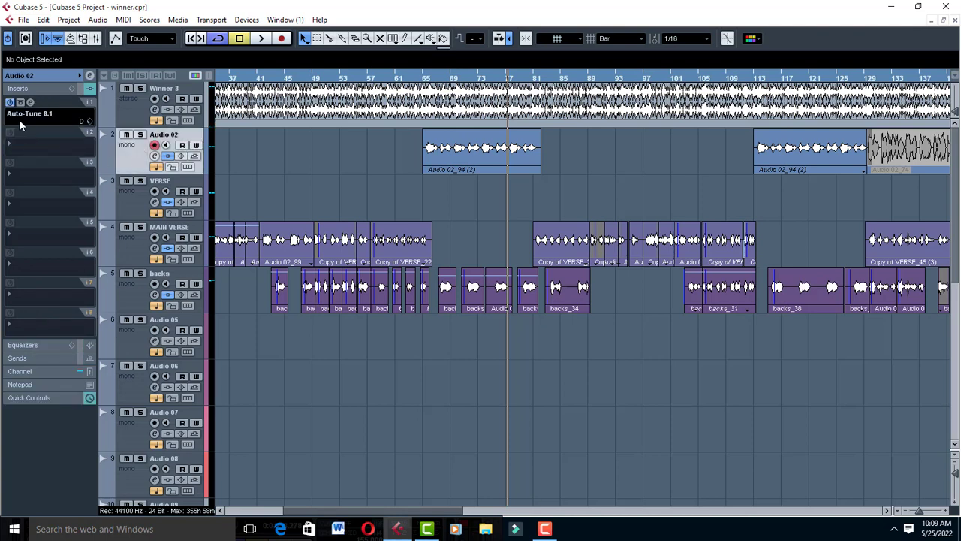
left_click(9, 103)
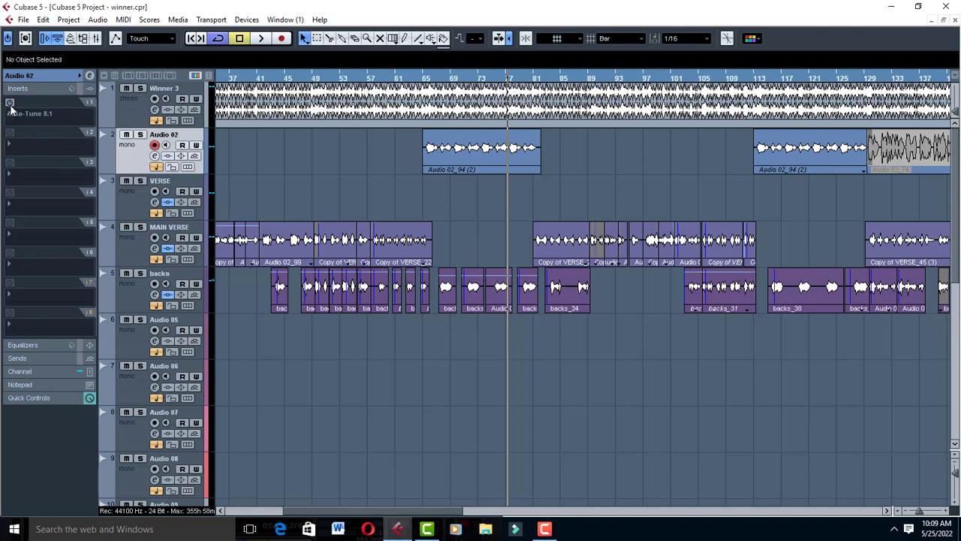
key("space")
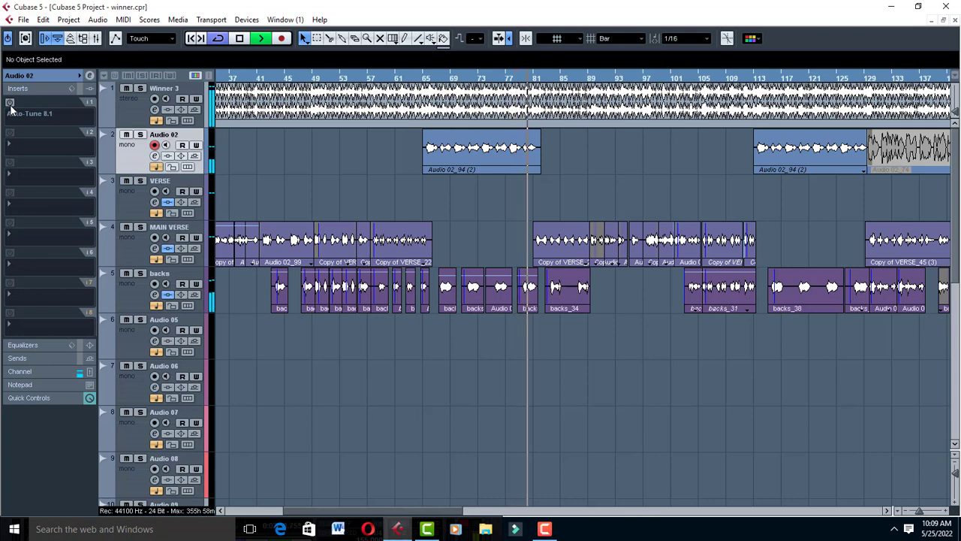
key("space")
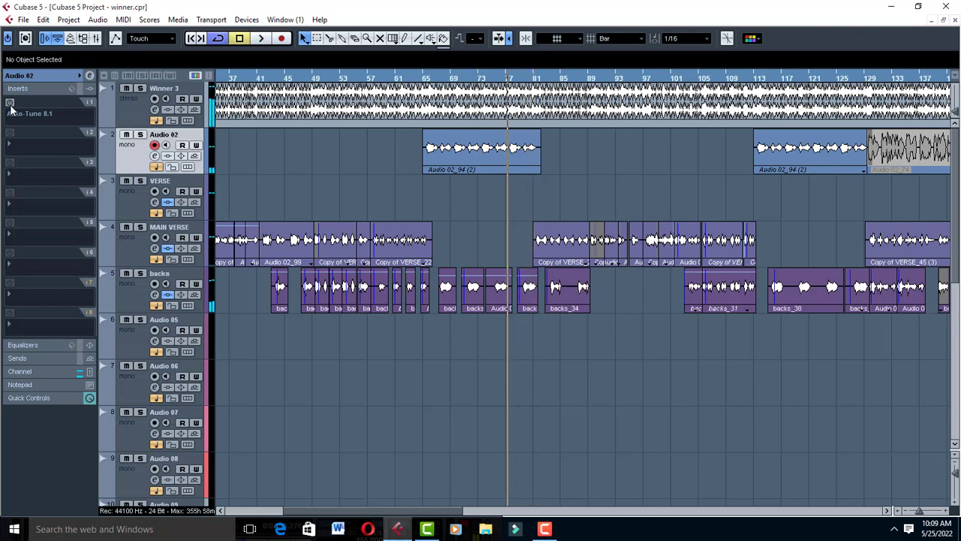
left_click(10, 102)
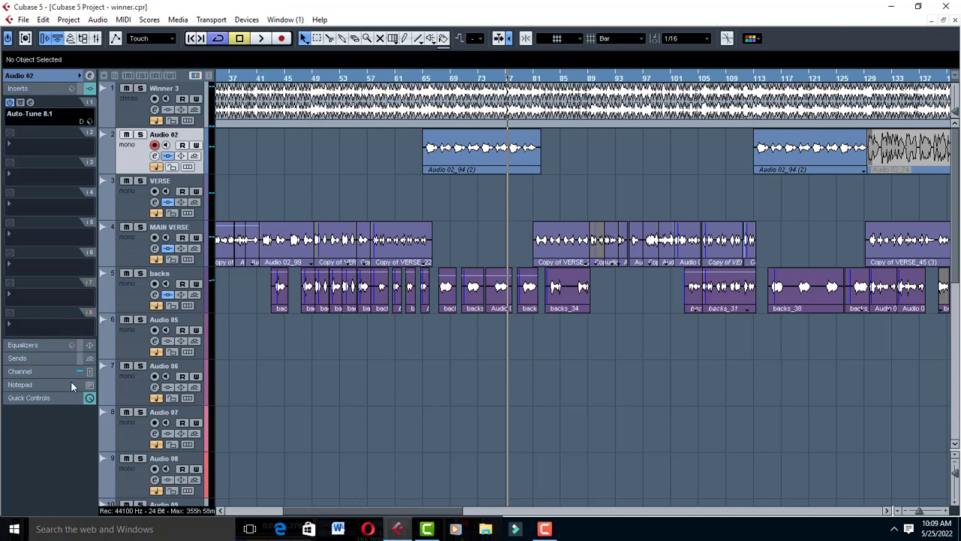
- Bypass all four inserts on Group 2, start playback, and reactivate them one after another to compare the vocal sound
scroll(139, 333, "down", 5)
left_click(153, 392)
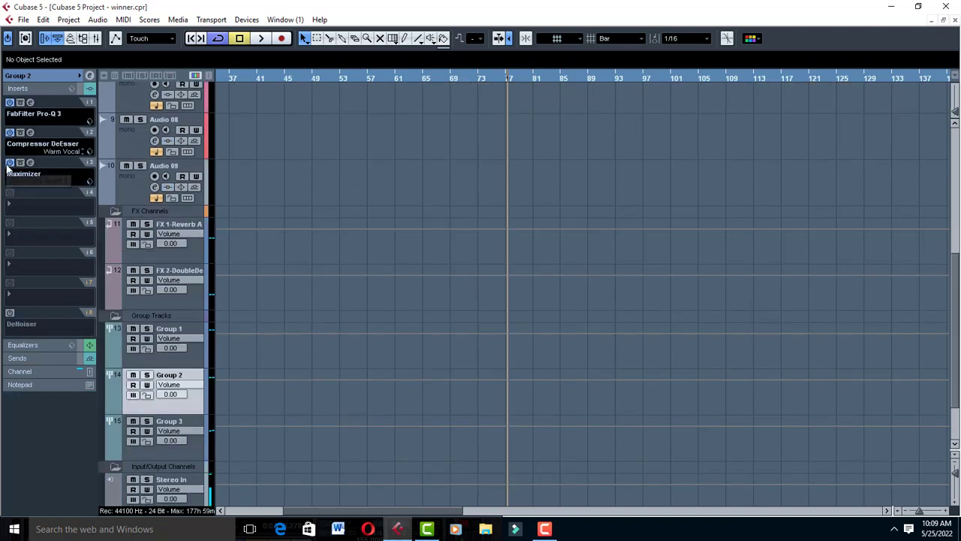
left_click(10, 162)
left_click(10, 132)
left_click(10, 102)
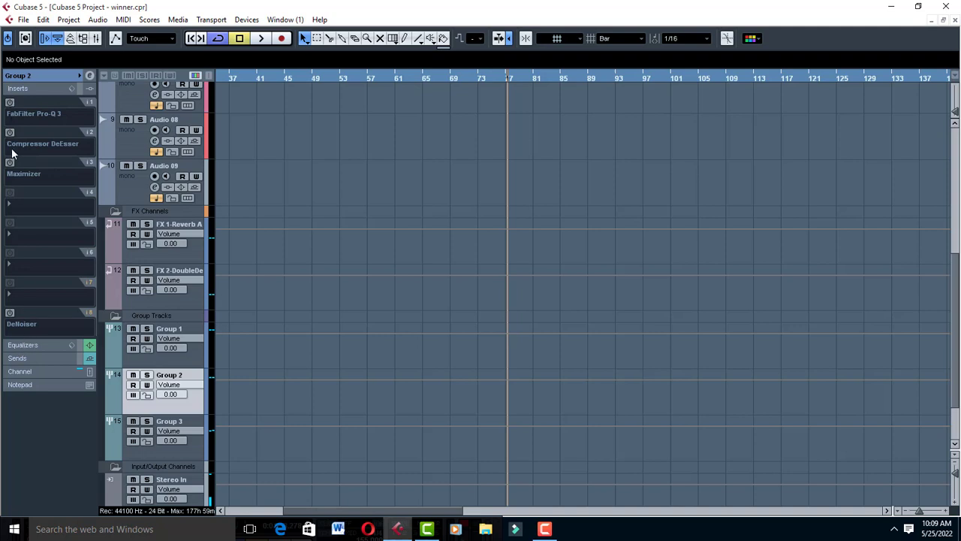
key("space")
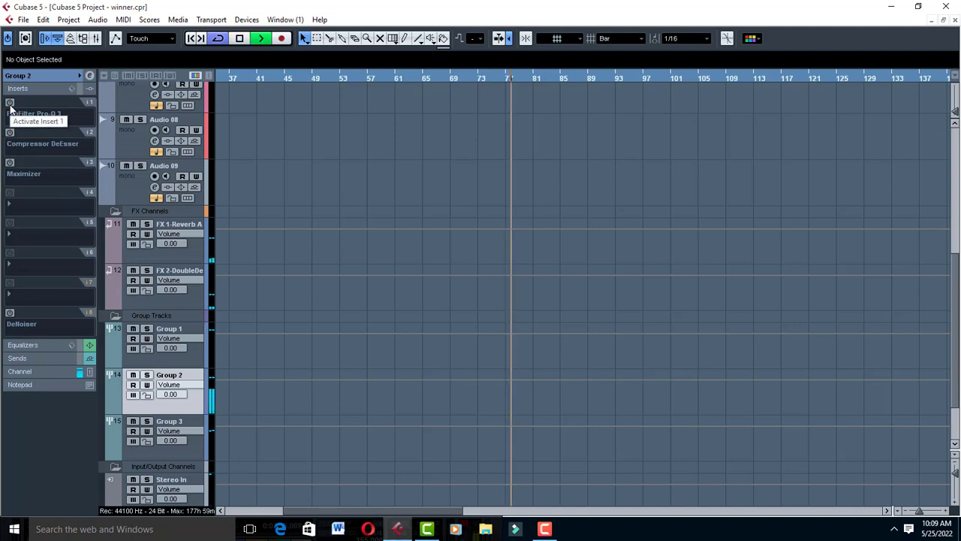
left_click(10, 102)
left_click(10, 132)
left_click(10, 162)
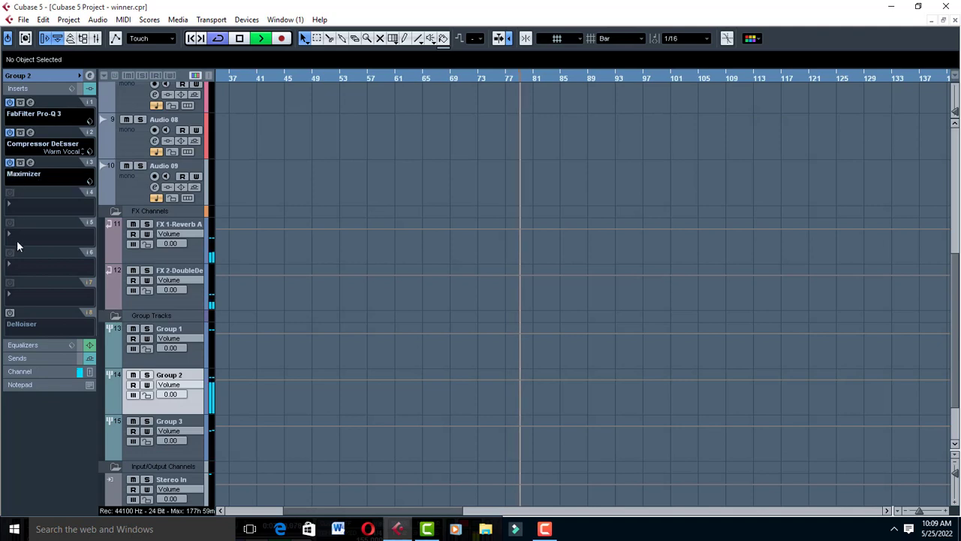
left_click(10, 312)
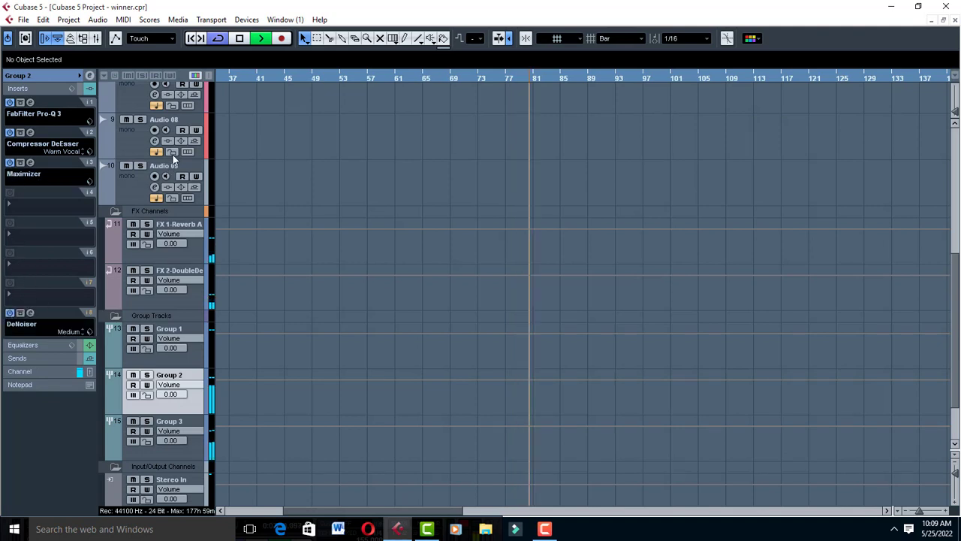
key("space")
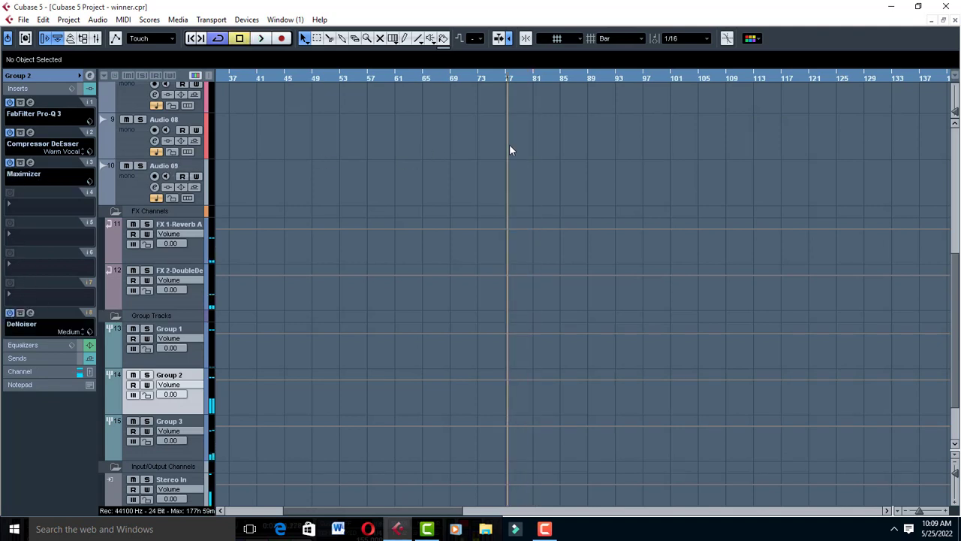
- Play the project with the Group 2 inserts active, listen to the vocals against the arrangement, and stop playback
key("space")
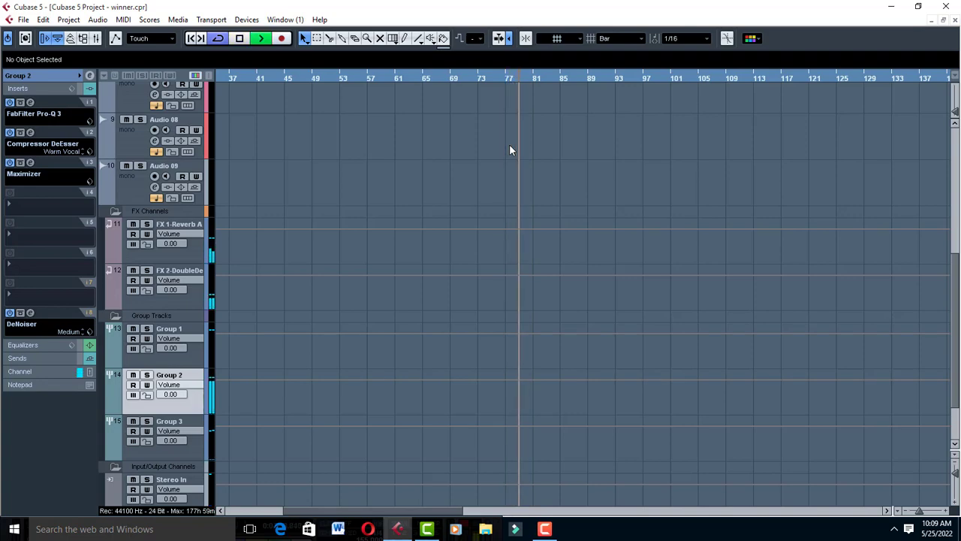
scroll(480, 193, "up", 8)
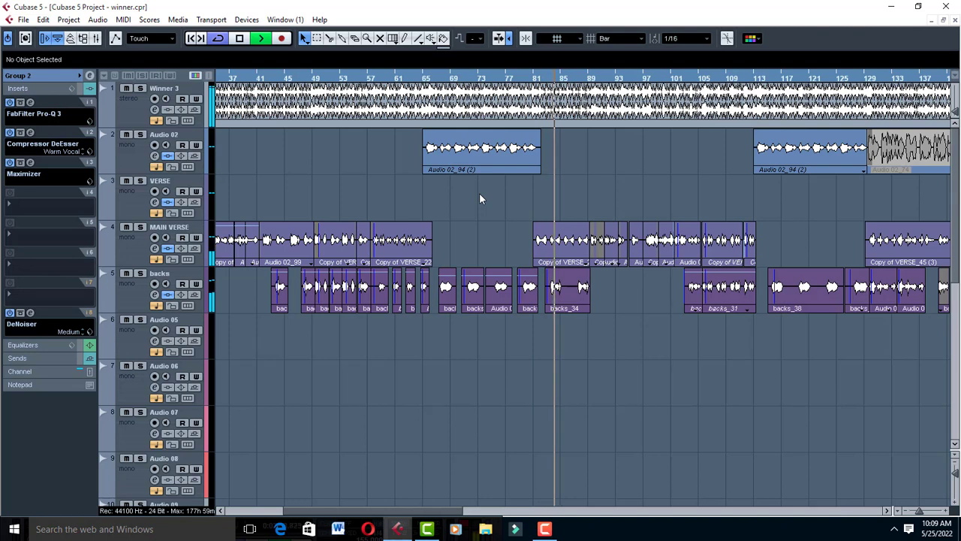
key("space")
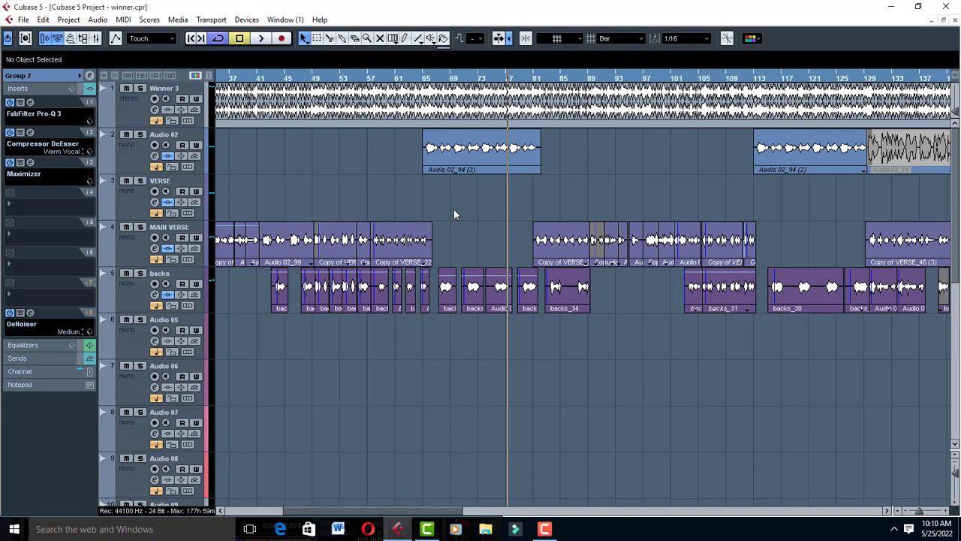
- Open the Reverb A insert on the FX 1 channel, examine its settings during playback, stop, and close it
scroll(292, 368, "down", 5)
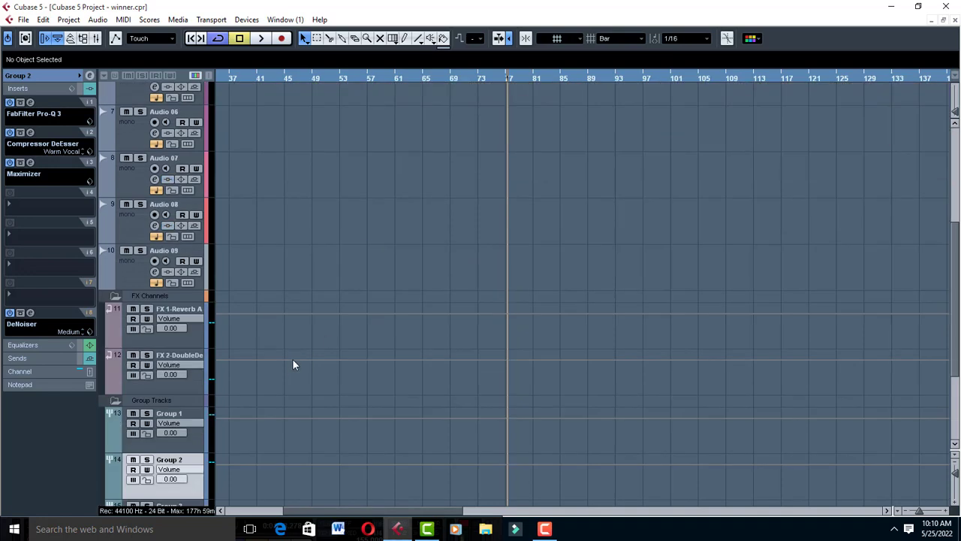
left_click(191, 339)
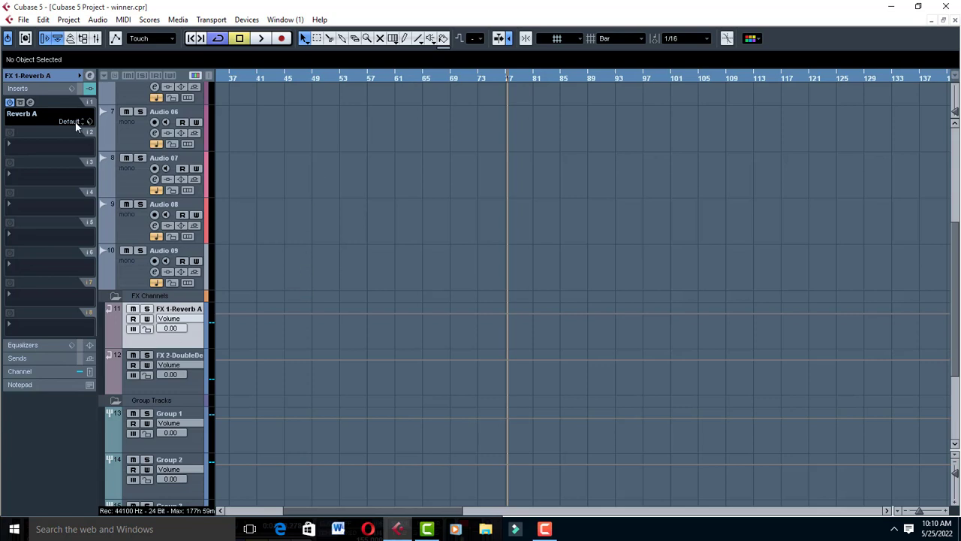
left_click(31, 101)
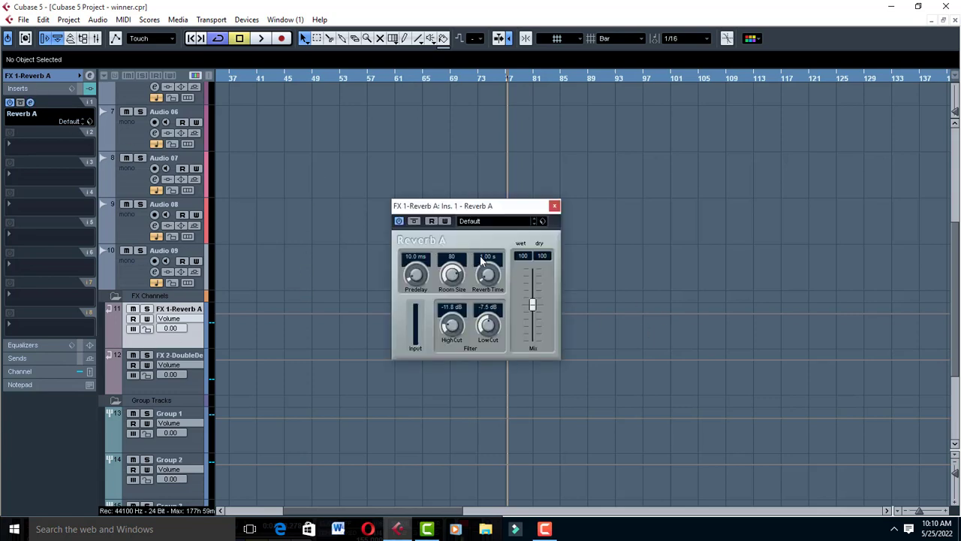
scroll(338, 195, "up", 6)
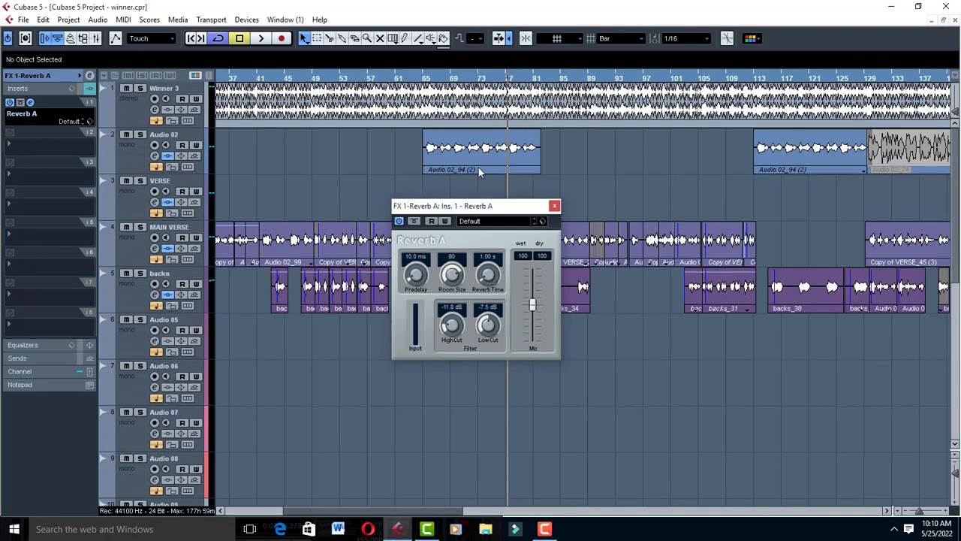
key("space")
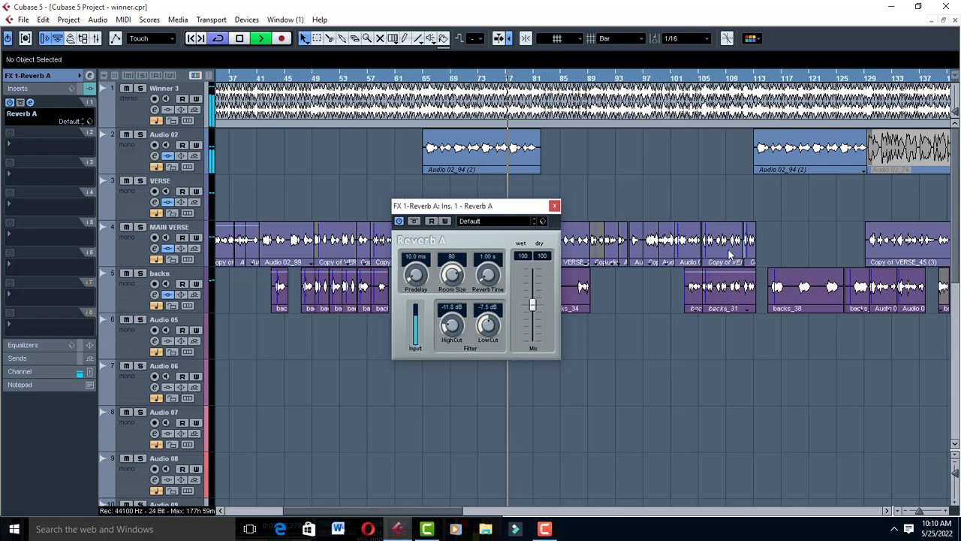
key("space")
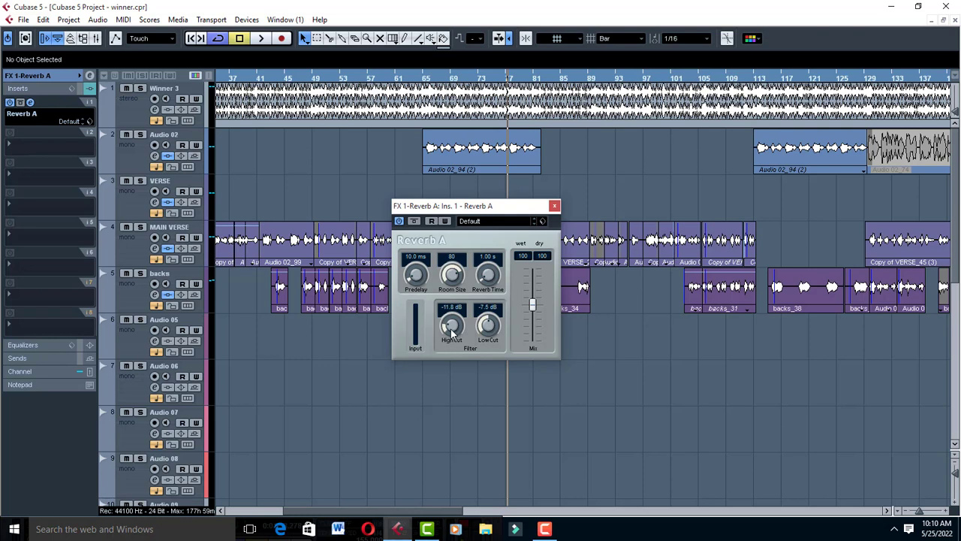
left_click(555, 206)
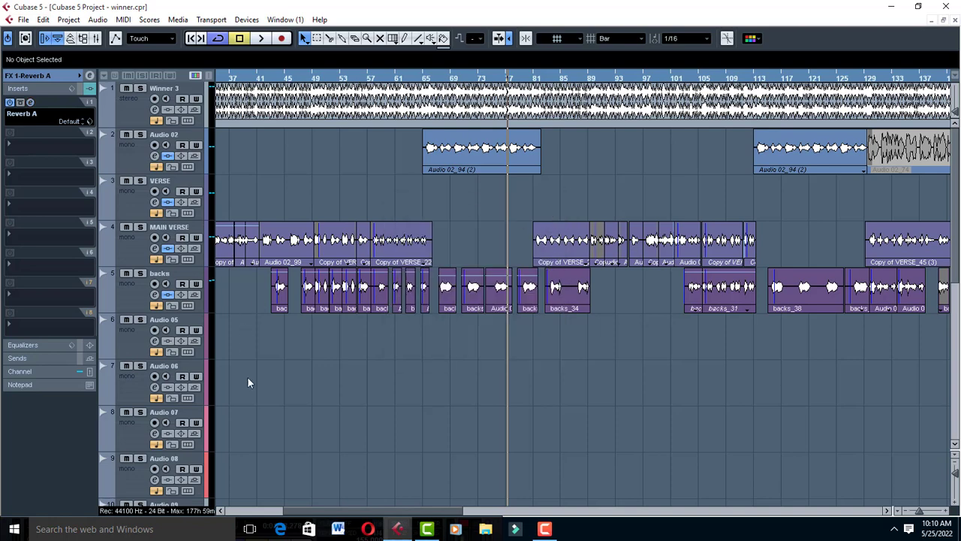
- Show the sends of Group 2, solo the group, and play it briefly to hear the delay and reverb
scroll(233, 419, "down", 5)
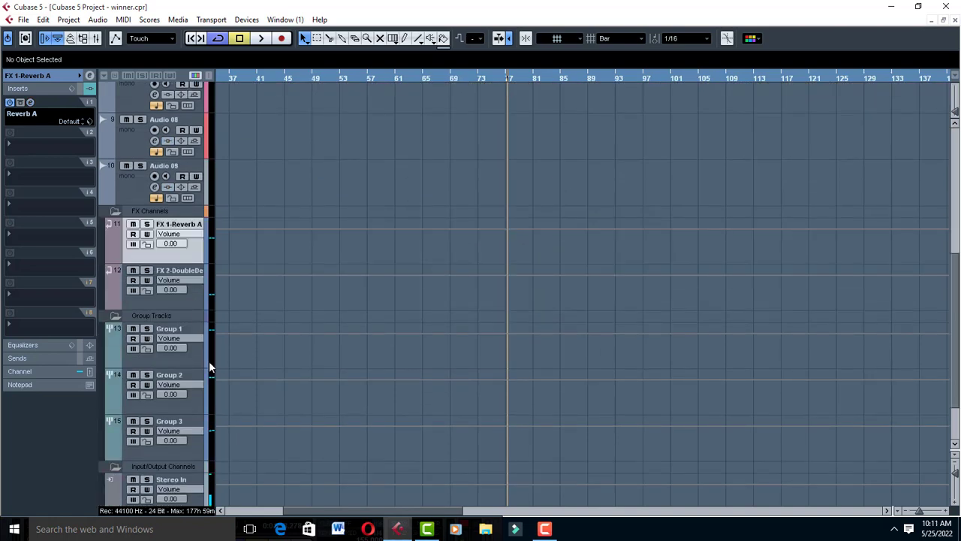
left_click(192, 374)
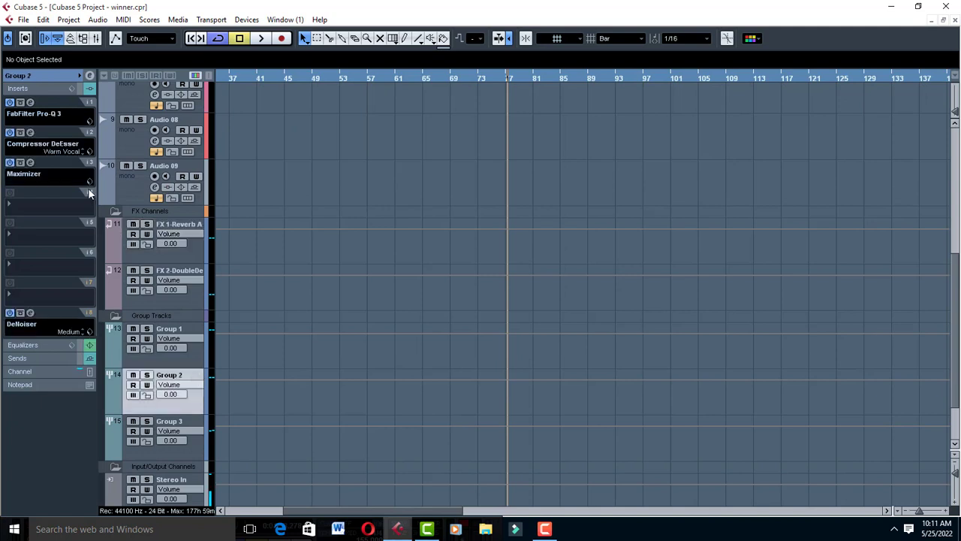
left_click(23, 357)
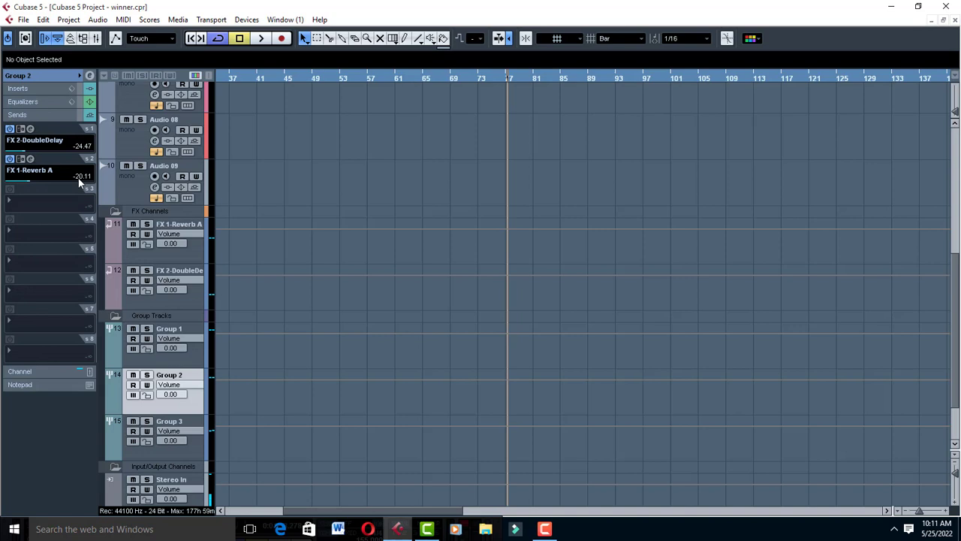
left_click(147, 375)
key("space")
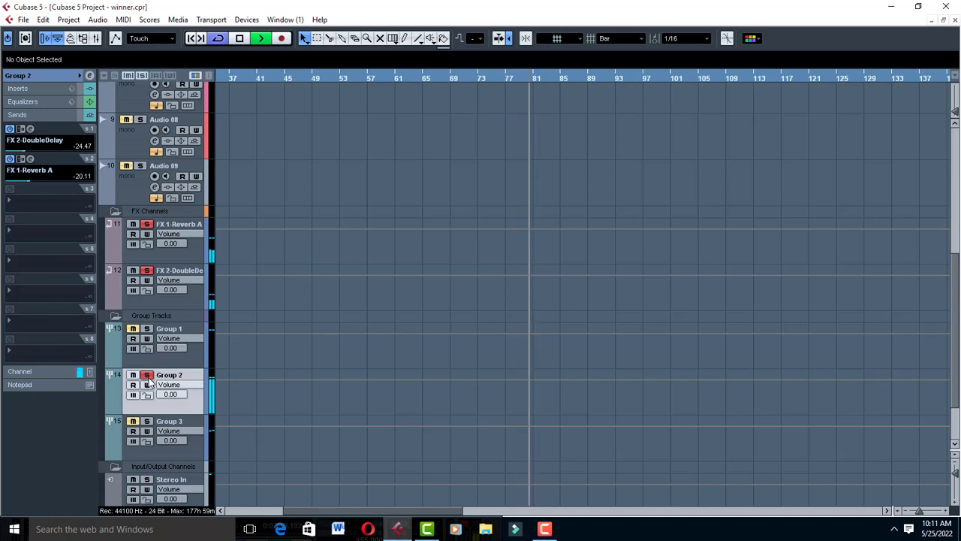
key("space")
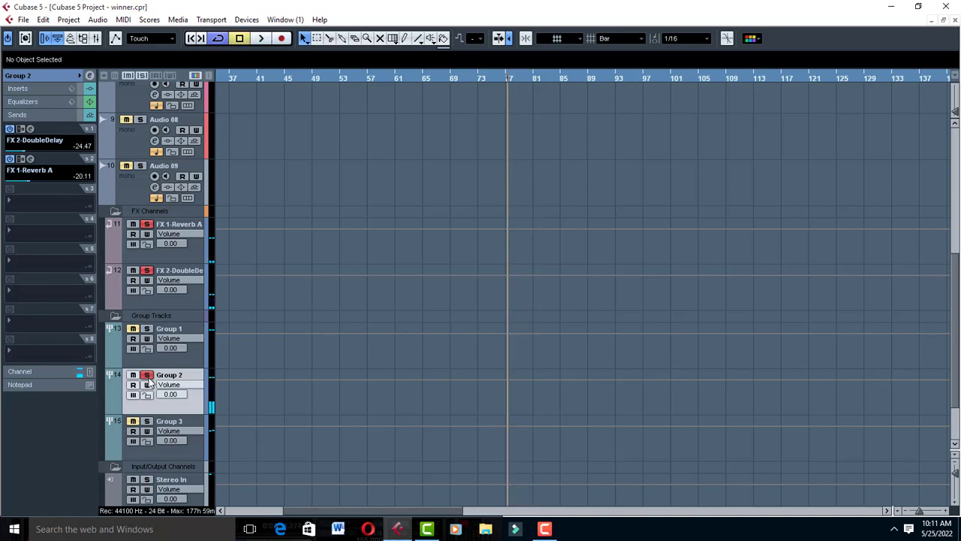
- Inspect the Reverb A and DoubleDelay send effects on Group 2, toggling tempo sync for both DoubleDelay delay times off and back on
left_click(30, 160)
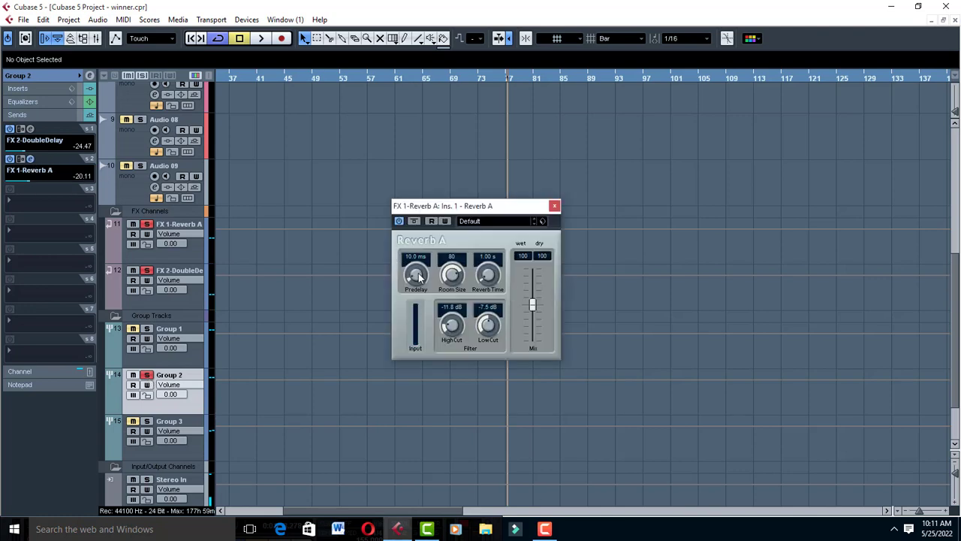
left_click(554, 207)
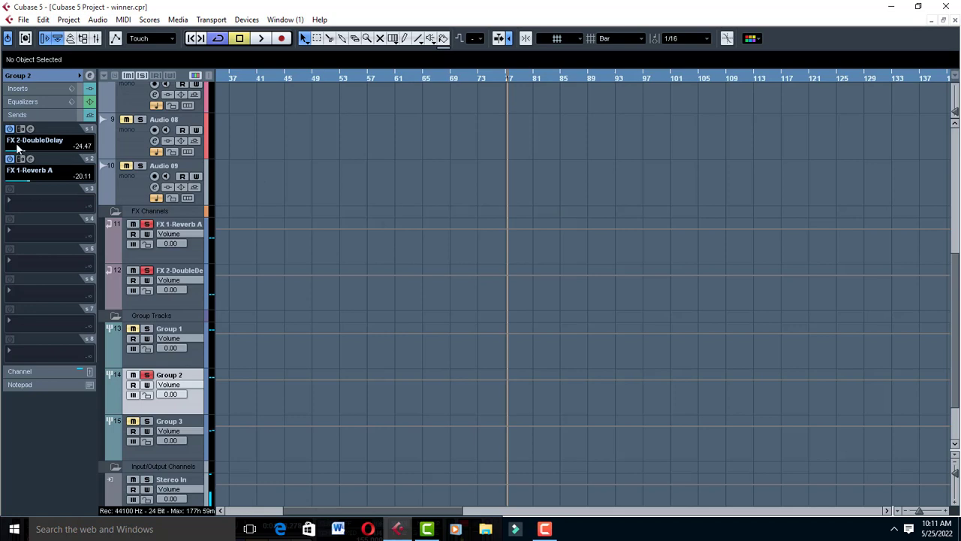
left_click(30, 129)
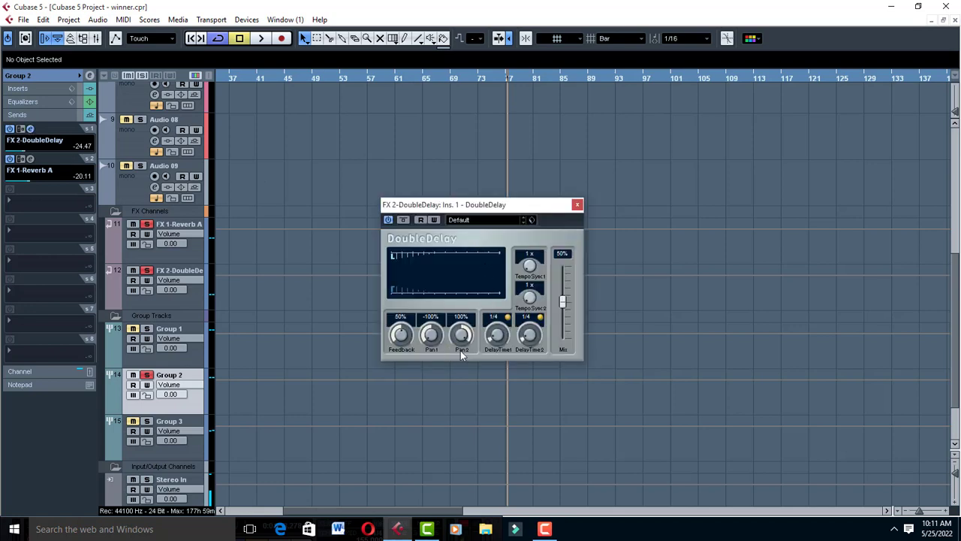
left_click(508, 317)
left_click(539, 317)
left_click(508, 317)
left_click(540, 317)
left_click(576, 205)
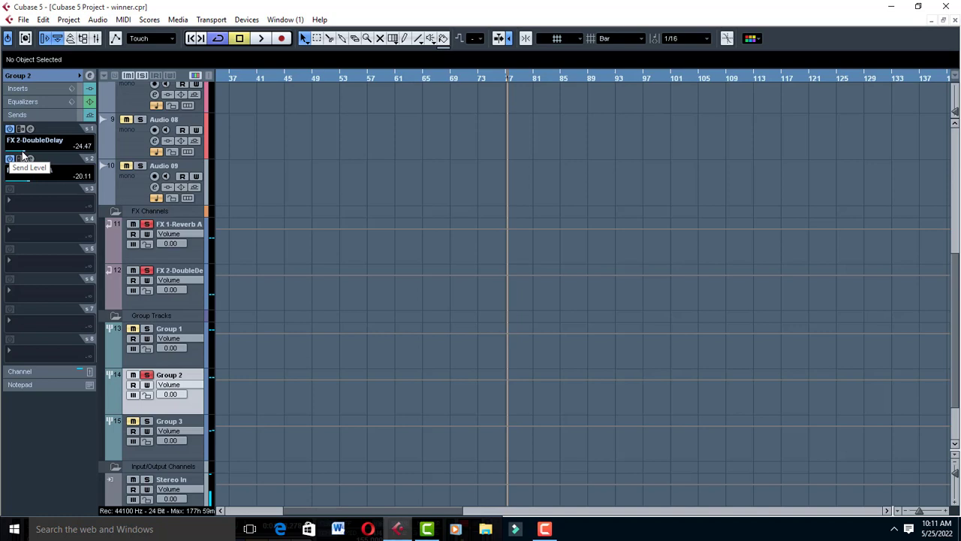
- Listen to the soloed Group 2 with its delay and reverb sends, and turn its solo off
key("space")
key("space")
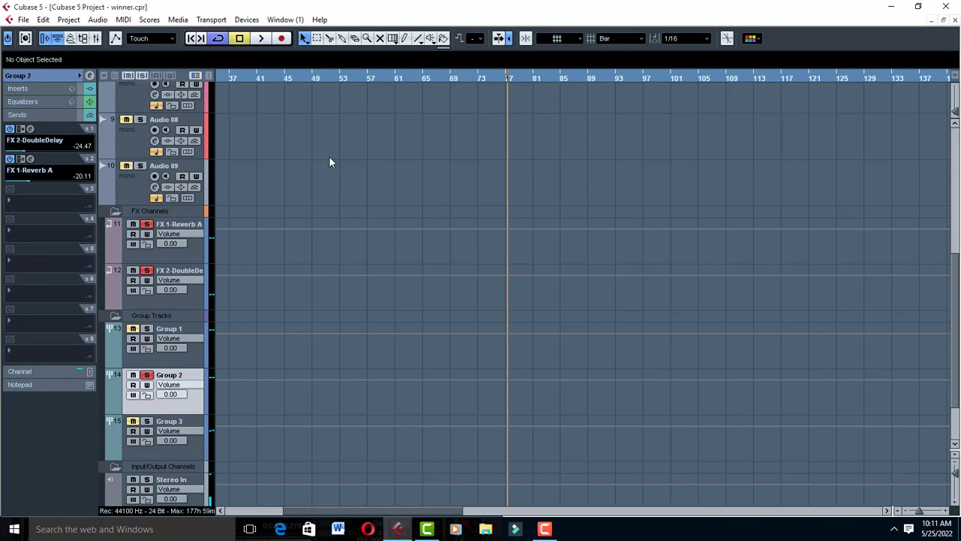
key("space")
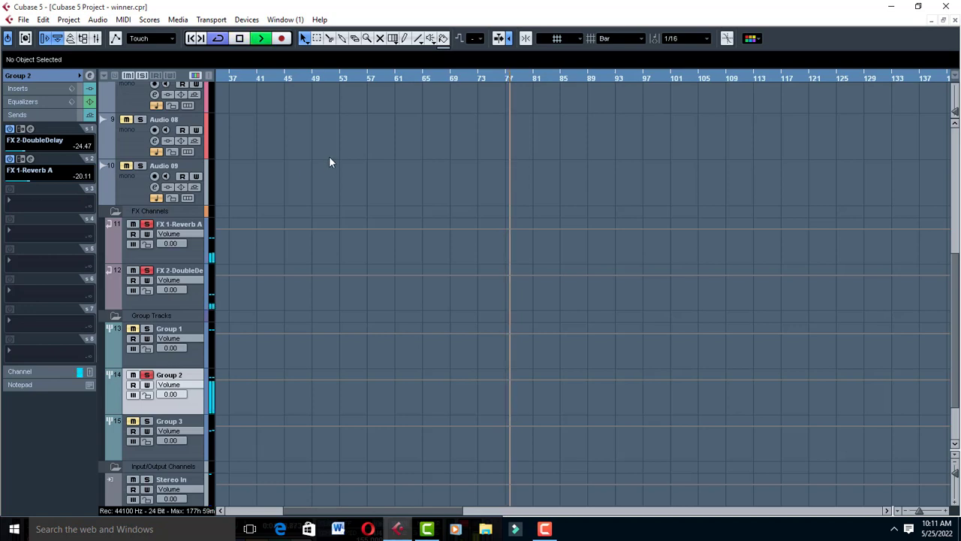
left_click(147, 375)
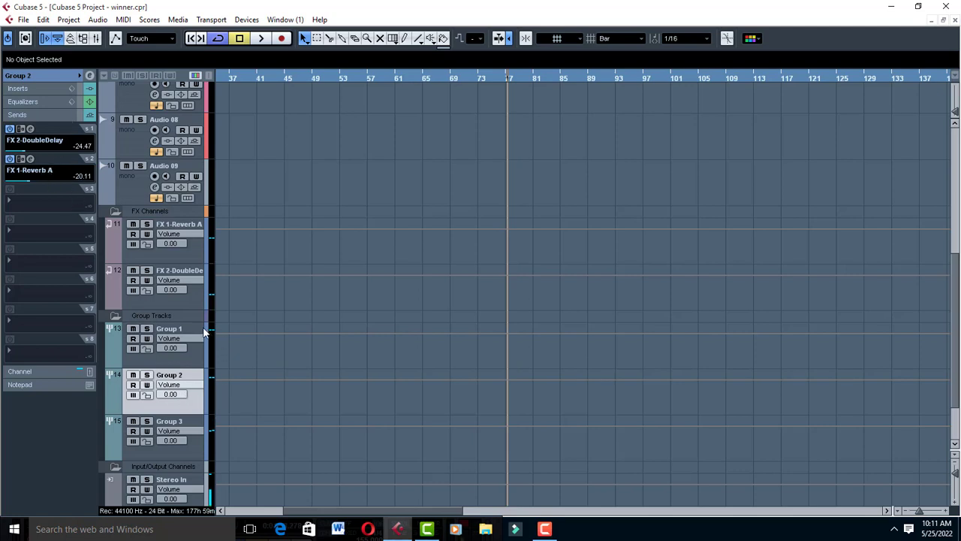
- Reselect Group 2 and select the Audio 02_94 (2) clip starting at bar 65 on the Audio 02 track
left_click(196, 350)
left_click(198, 375)
scroll(289, 329, "up", 5)
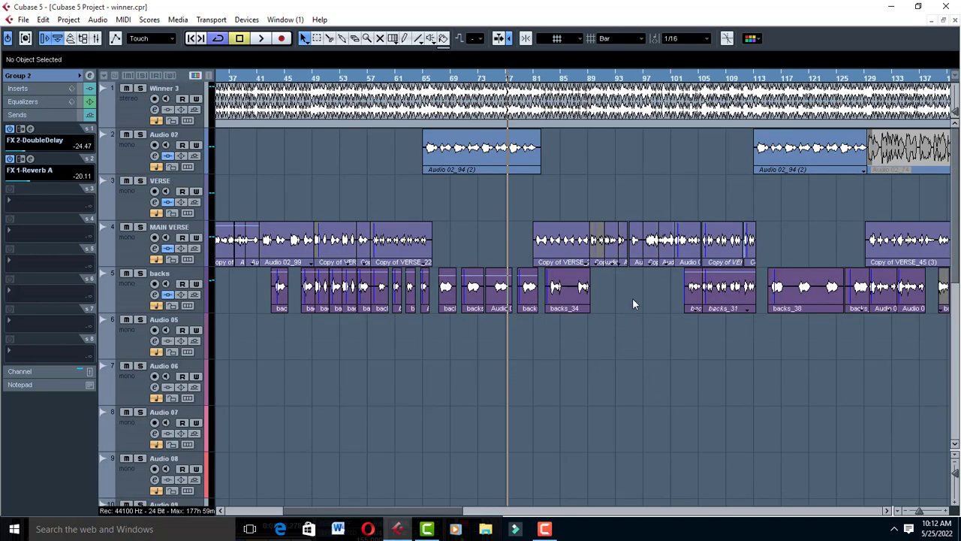
left_click_drag(633, 299, 623, 360)
left_click(519, 167)
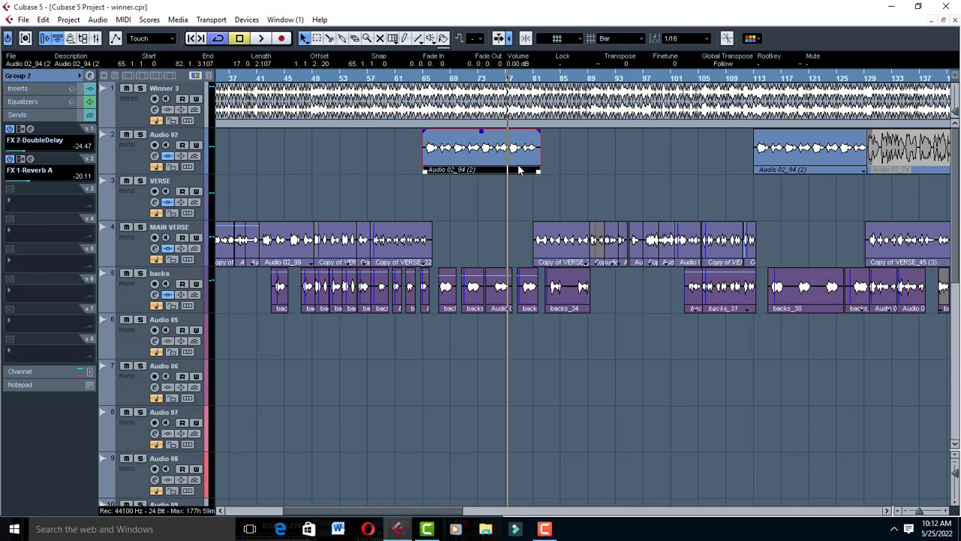